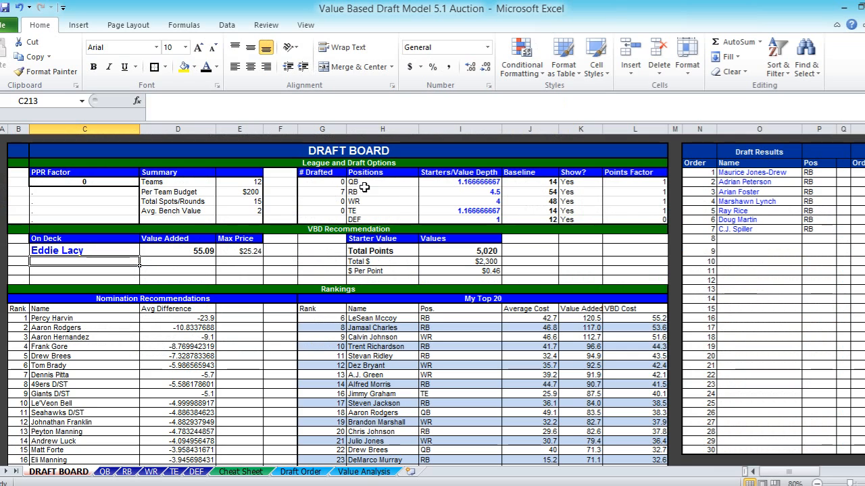
# Step: Set the On Deck player on the Draft Board to Trent Richardson
pyautogui.click(114, 250)
pyautogui.write('Ren')
pyautogui.press('BackSpace')
pyautogui.press('BackSpace')
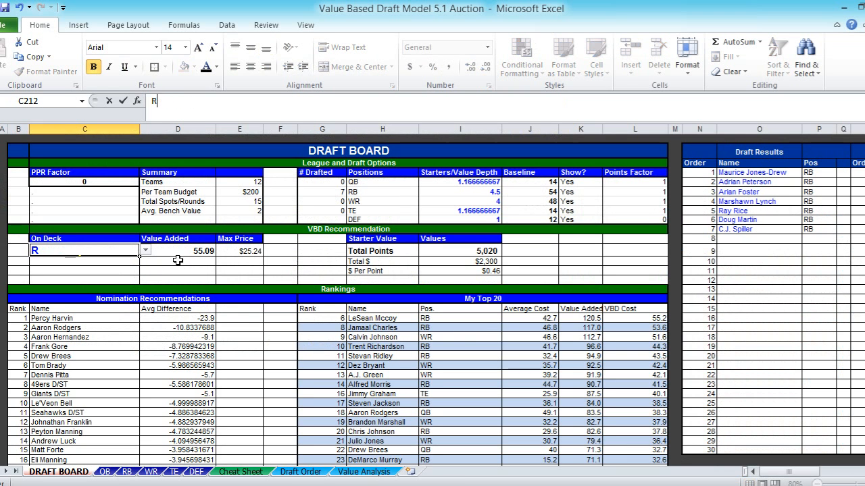
pyautogui.write('Te')
pyautogui.press('BackSpace')
pyautogui.write('re')
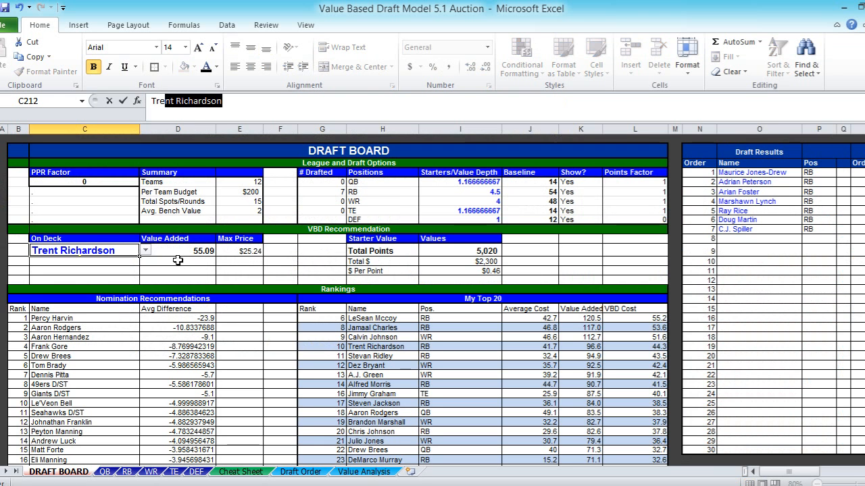
pyautogui.press('Return')
# Step: Switch to the ESPN auction draft in Chrome, pass on Trent Richardson, and return to the Excel draft model
pyautogui.hotkey('alt', 'Tab')
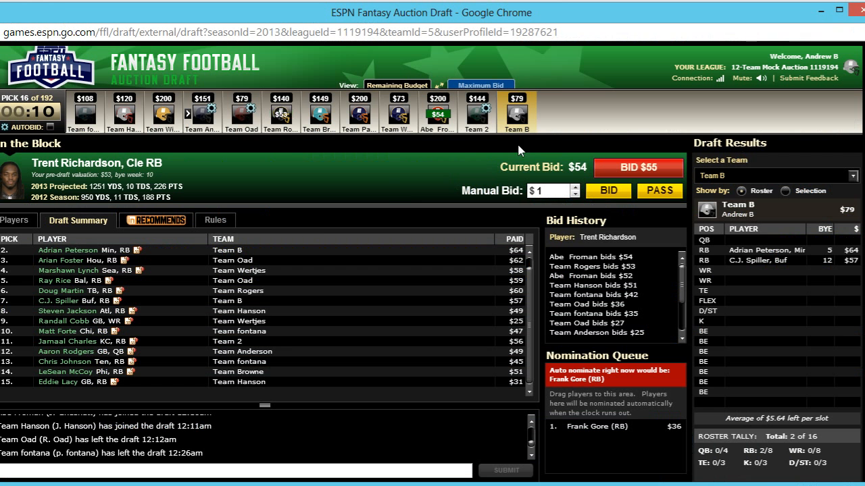
pyautogui.click(660, 191)
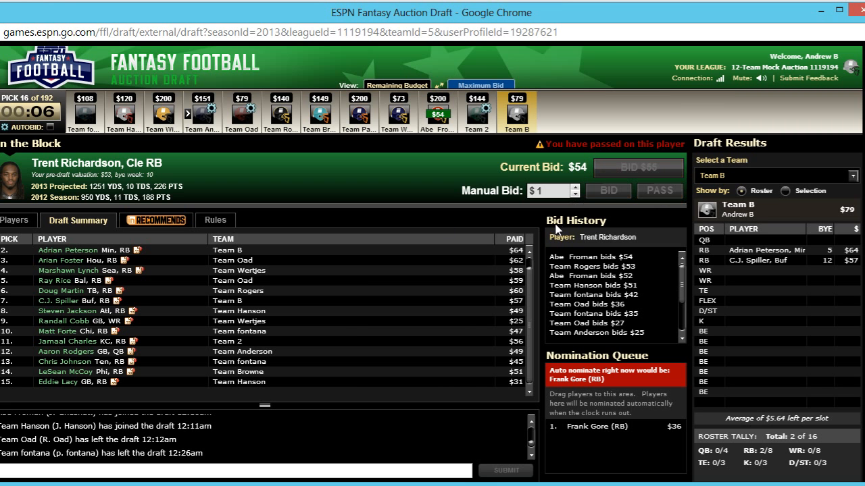
pyautogui.hotkey('alt', 'Tab')
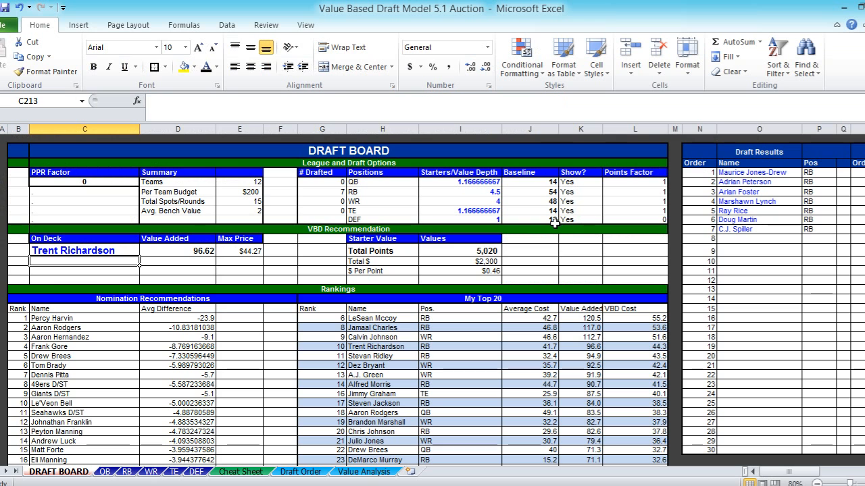
# Step: Examine the league's team count, per-team budget, total spots, average bench value and Starters/Value Depth, checking the ESPN auction in between
pyautogui.click(241, 181)
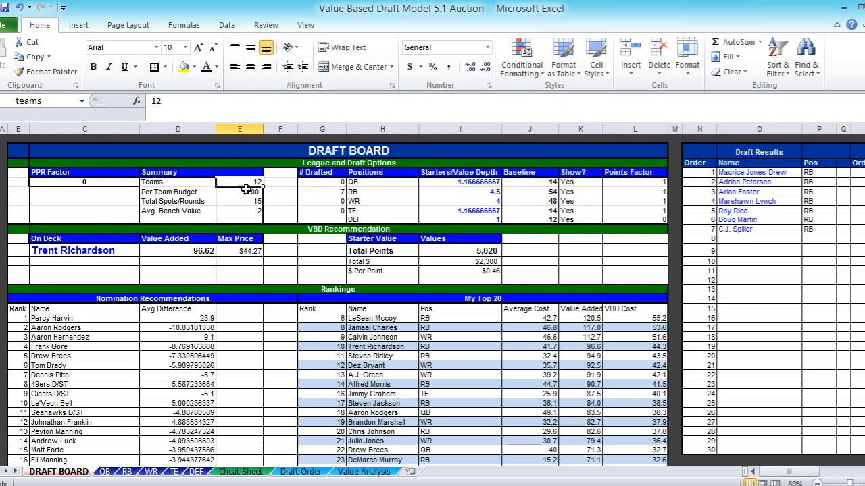
pyautogui.click(246, 192)
pyautogui.click(237, 201)
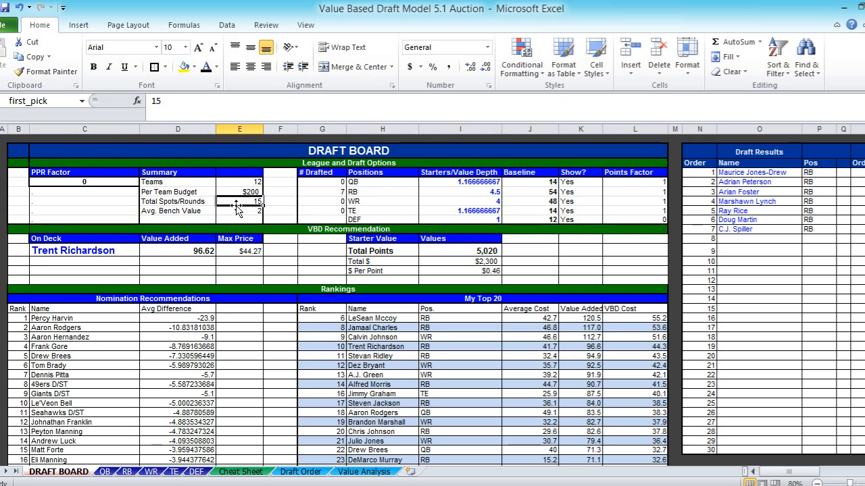
pyautogui.click(233, 213)
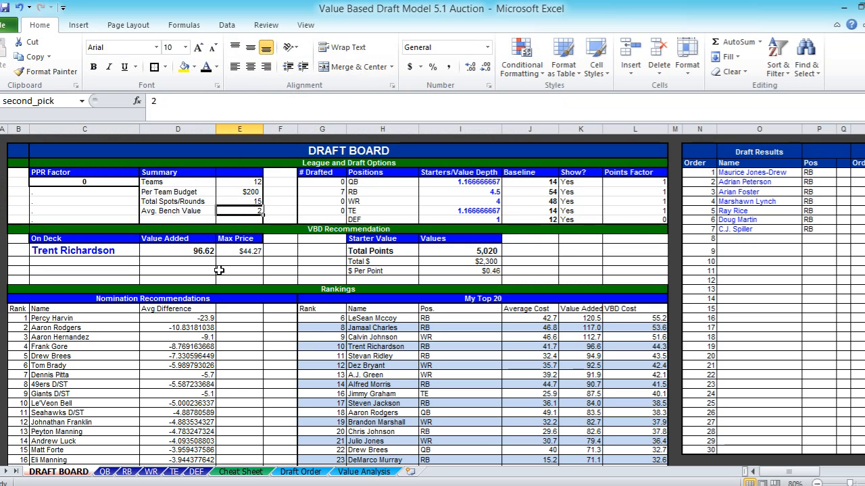
pyautogui.click(472, 183)
pyautogui.hotkey('alt', 'Tab')
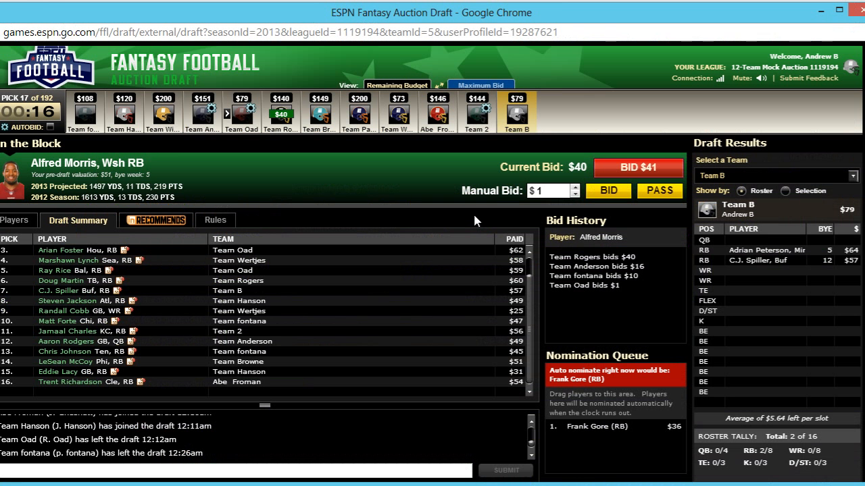
pyautogui.hotkey('alt', 'Tab')
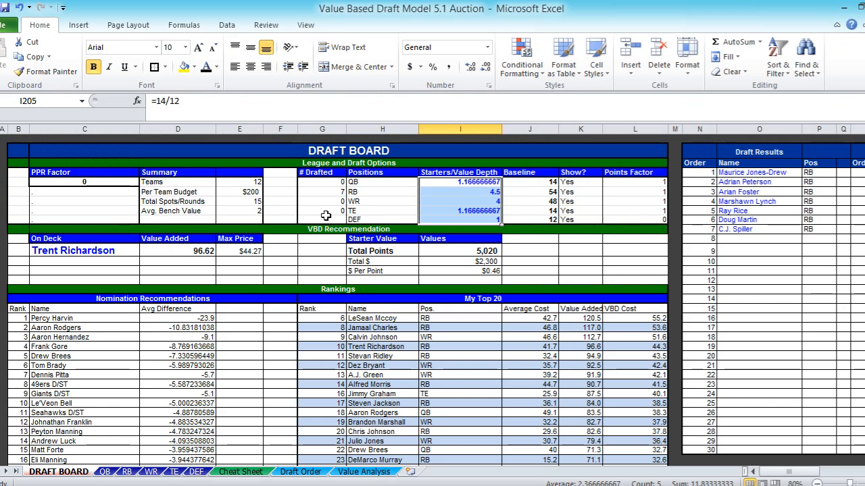
pyautogui.click(244, 212)
# Step: Check the player on the block in the ESPN draft and set the Excel On Deck player to Alfred Morris
pyautogui.hotkey('alt', 'Tab')
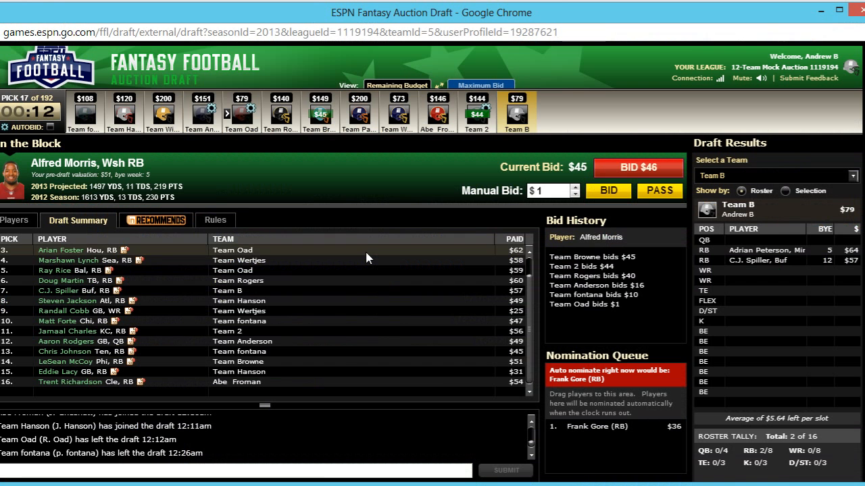
pyautogui.hotkey('alt', 'Tab')
pyautogui.click(110, 250)
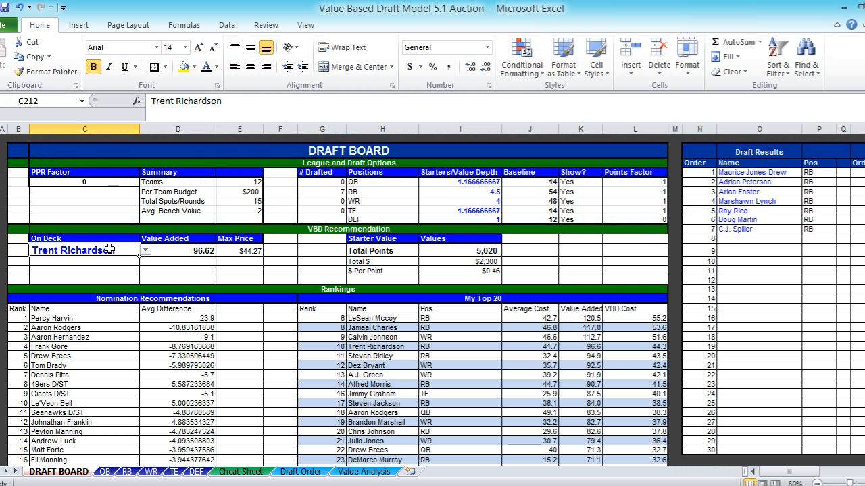
pyautogui.write('Al')
pyautogui.press('Return')
# Step: Compare Alfred Morris's max price in Excel with the ESPN bidding, pass on him, and return to the draft model
pyautogui.hotkey('alt', 'Tab')
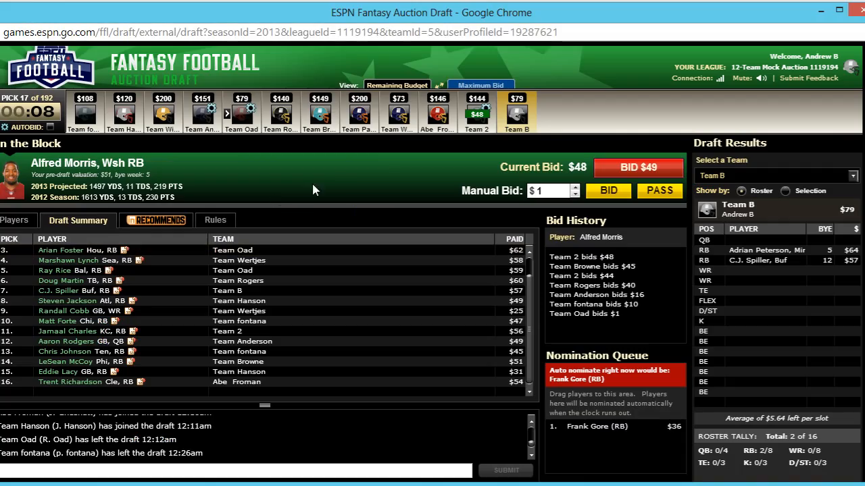
pyautogui.hotkey('alt', 'Tab')
pyautogui.hotkey('alt', 'Tab')
pyautogui.click(673, 192)
pyautogui.hotkey('alt', 'Tab')
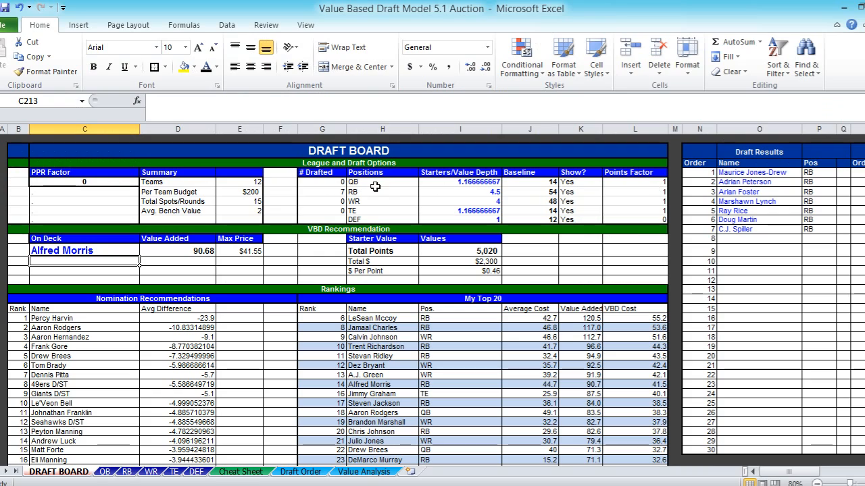
# Step: Examine the Teams, Per Team Budget and Total Spots values, the Starters/Value Depth column and the average bench value
pyautogui.moveTo(251, 182); pyautogui.dragTo(252, 202)
pyautogui.hotkey('alt', 'Tab')
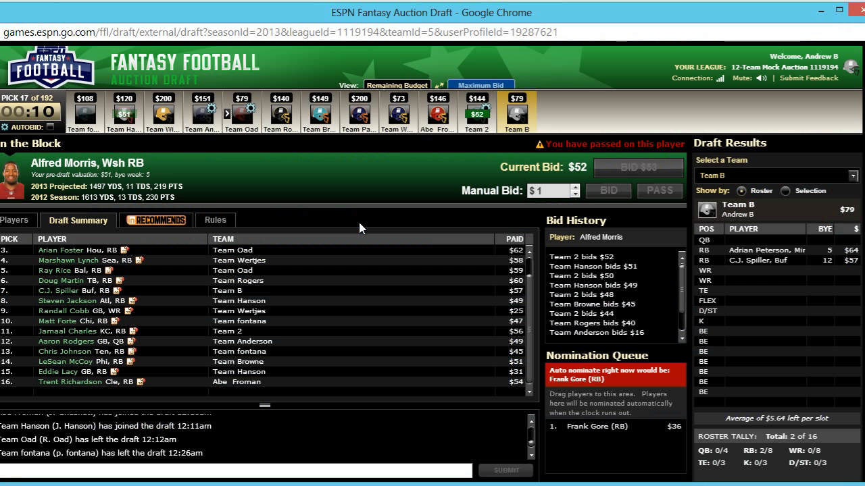
pyautogui.hotkey('alt', 'Tab')
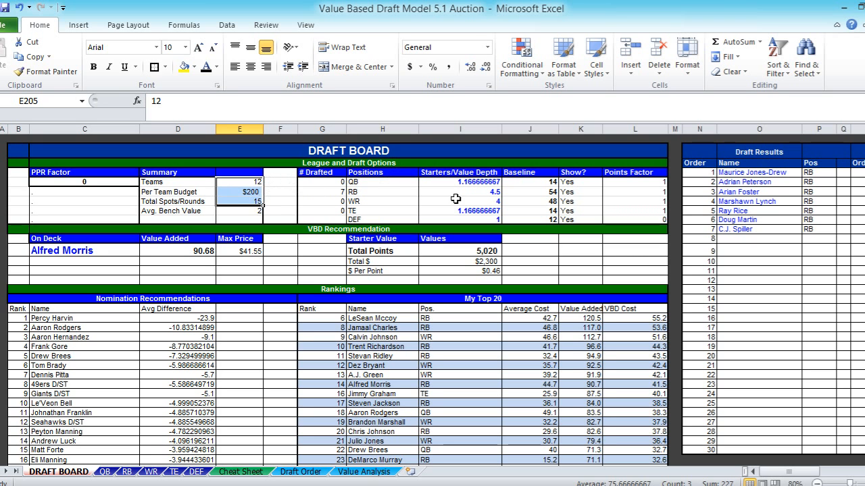
pyautogui.moveTo(462, 183); pyautogui.dragTo(475, 219)
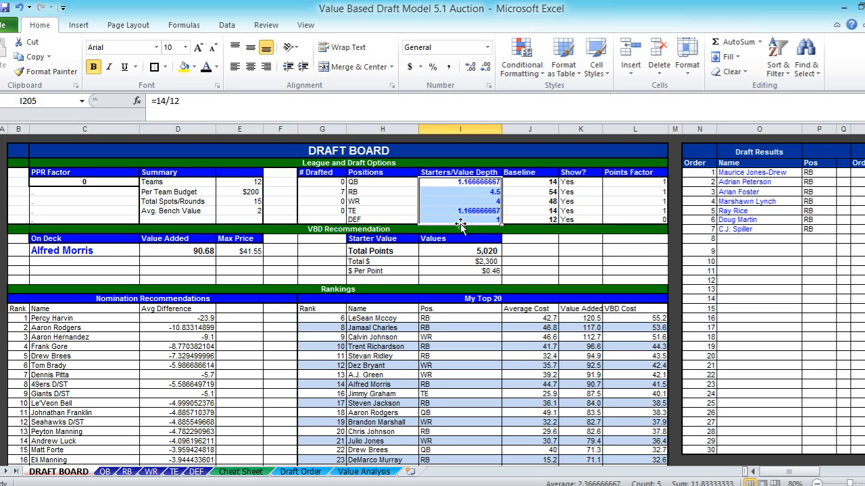
pyautogui.click(239, 210)
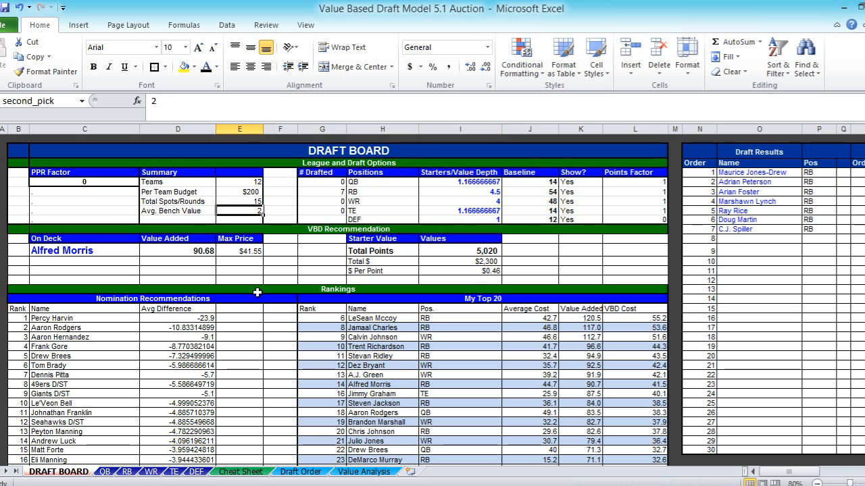
pyautogui.moveTo(472, 181); pyautogui.dragTo(473, 220)
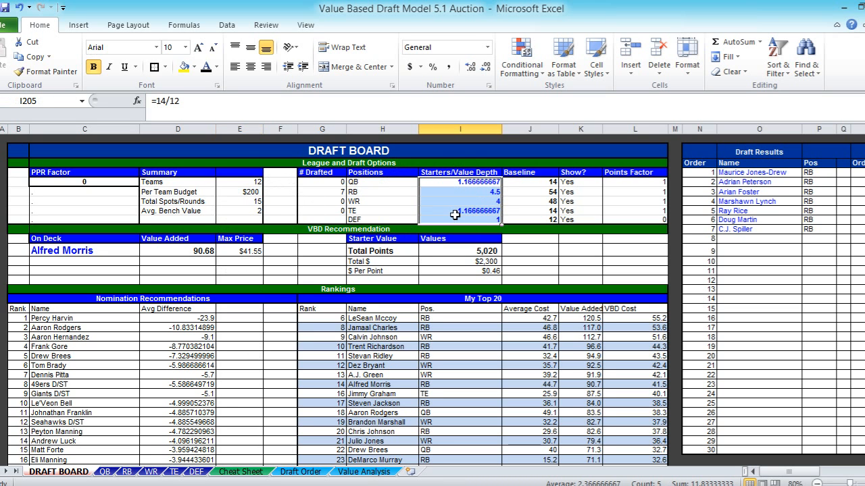
# Step: Examine the Baseline values per position, their relation to the value depths and bench value, and the Value Added column of My Top 20
pyautogui.click(531, 184)
pyautogui.moveTo(531, 185); pyautogui.dragTo(531, 220)
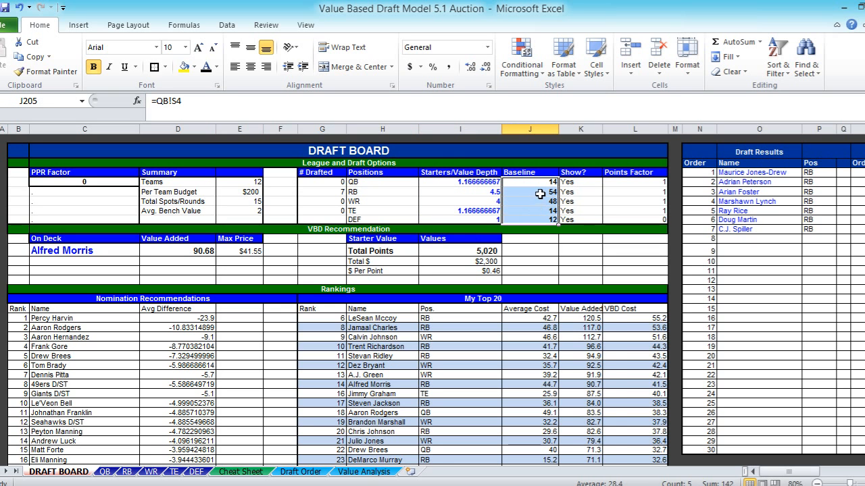
pyautogui.click(537, 192)
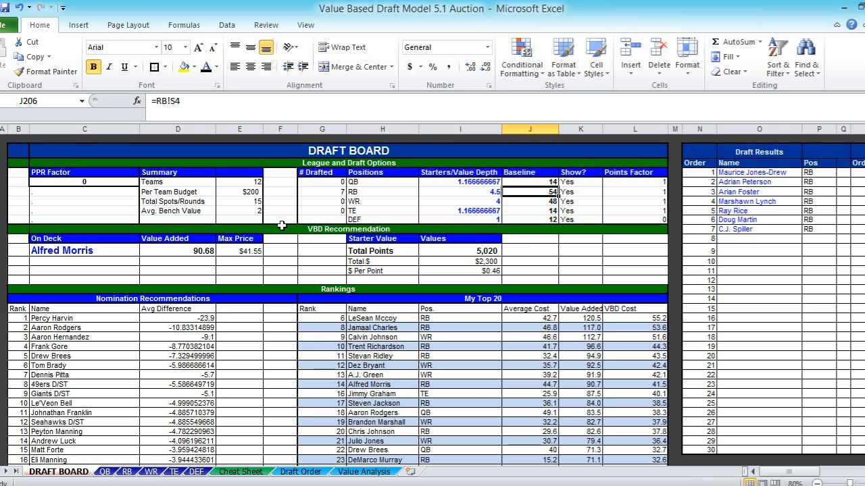
pyautogui.click(254, 209)
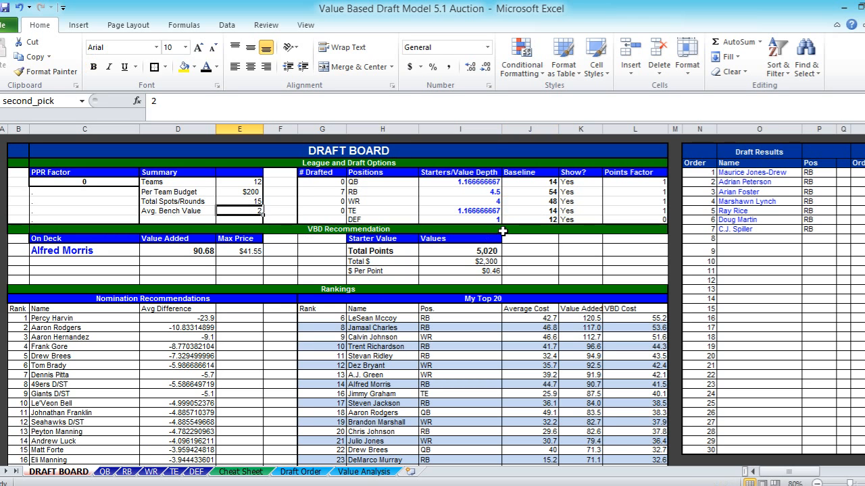
pyautogui.moveTo(481, 183); pyautogui.dragTo(480, 227)
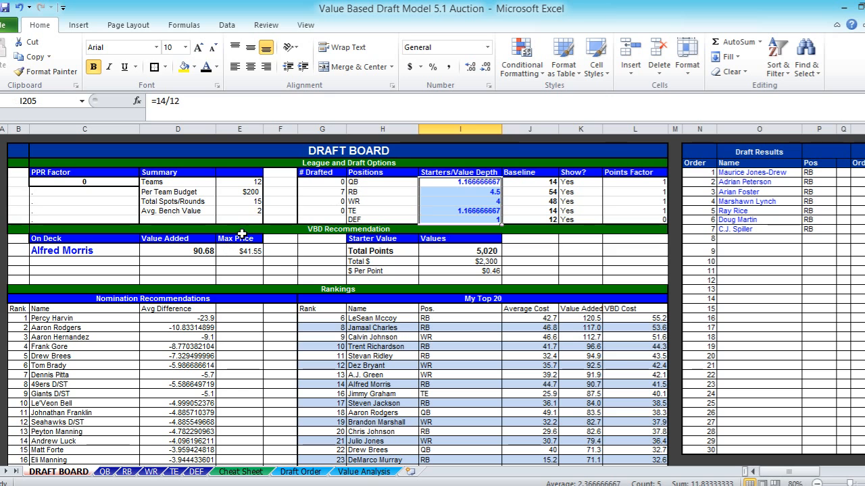
pyautogui.click(247, 211)
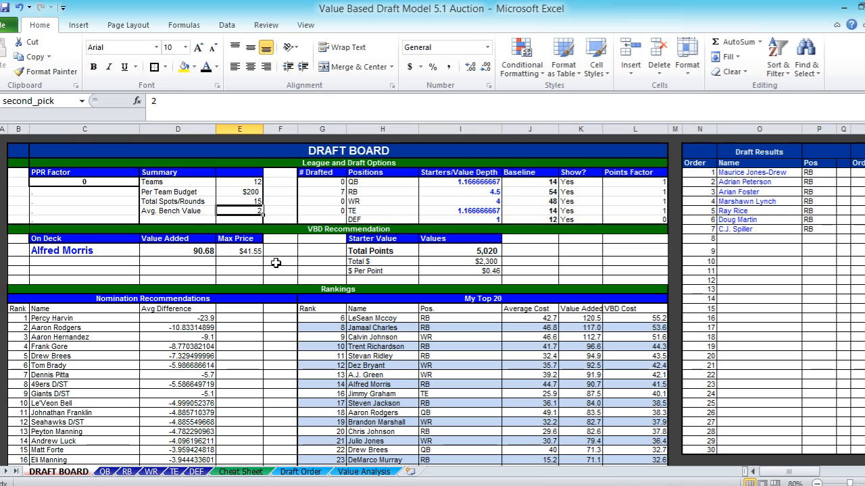
pyautogui.moveTo(454, 182); pyautogui.dragTo(452, 219)
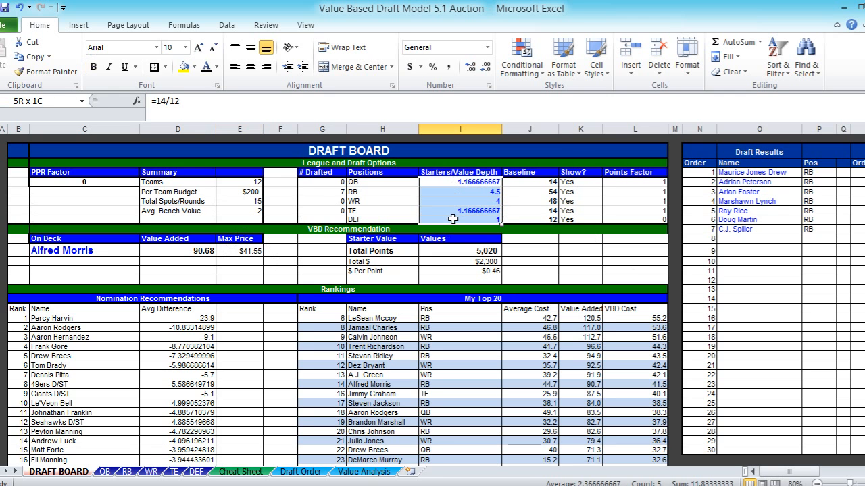
pyautogui.click(542, 183)
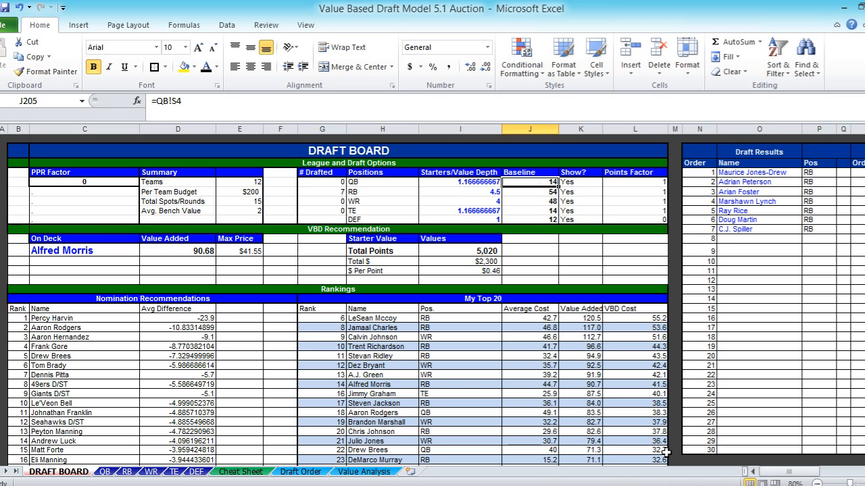
pyautogui.moveTo(575, 318); pyautogui.dragTo(580, 413)
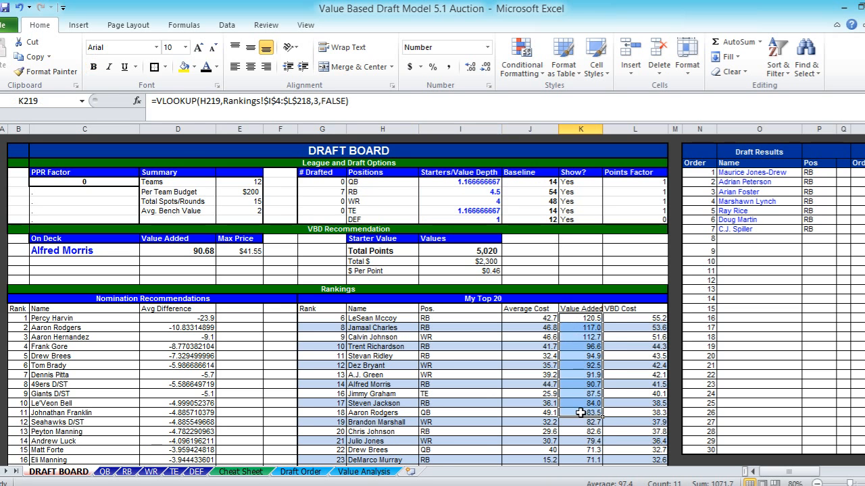
# Step: Enter LeSean McCoy as pick 8 in the Draft Results list
pyautogui.click(730, 239)
pyautogui.write('Lss')
pyautogui.press('BackSpace')
pyautogui.press('BackSpace')
pyautogui.write('e')
pyautogui.press('Return')
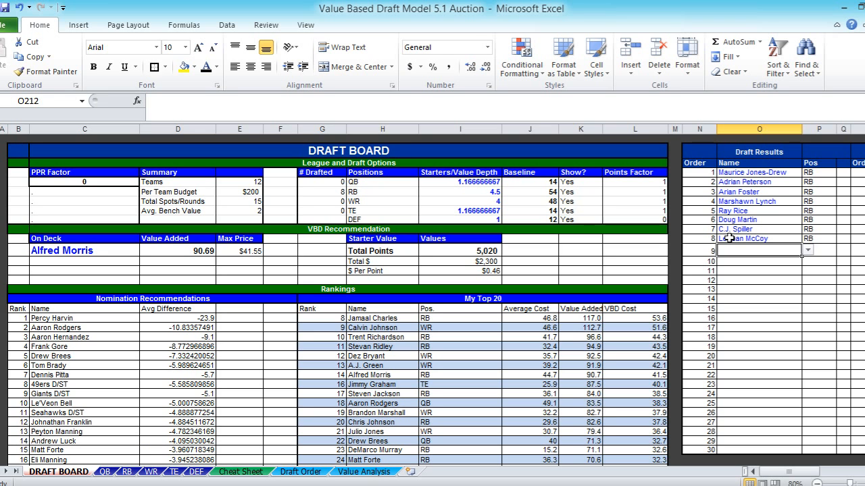
# Step: Inspect the formulas behind Total Points, Total $, $ Per Point and the On Deck player's Max Price
pyautogui.click(485, 253)
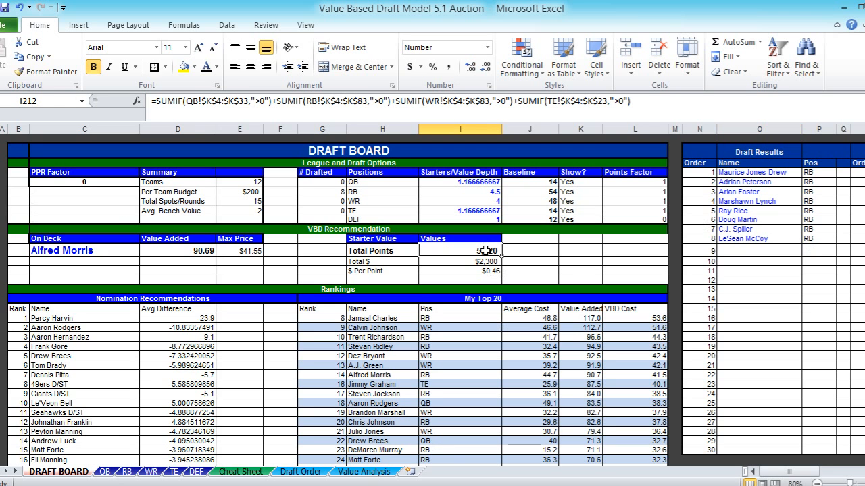
pyautogui.press('Down')
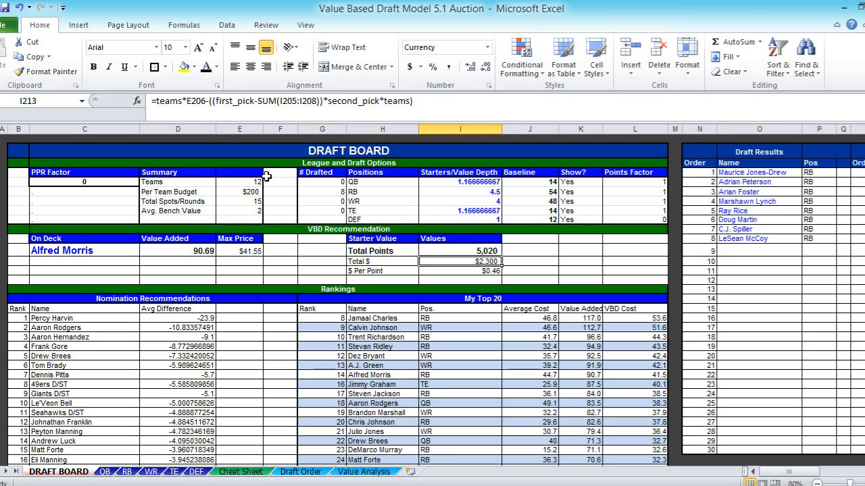
pyautogui.click(481, 251)
pyautogui.click(485, 272)
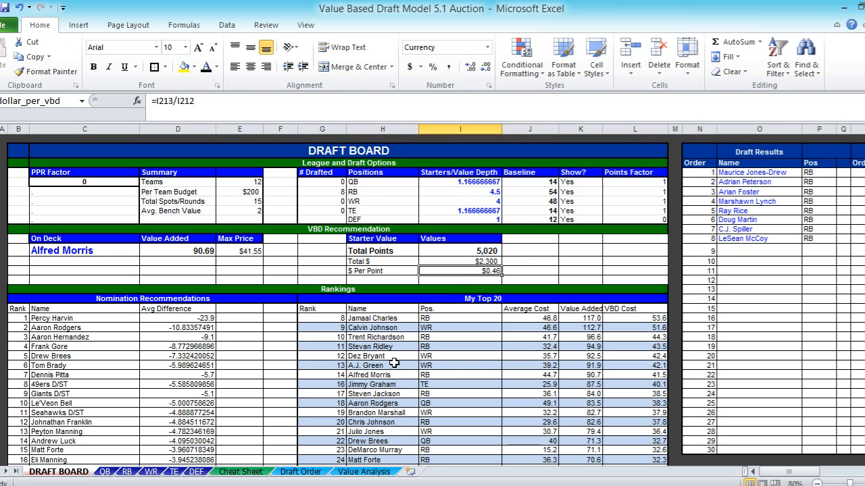
pyautogui.click(259, 250)
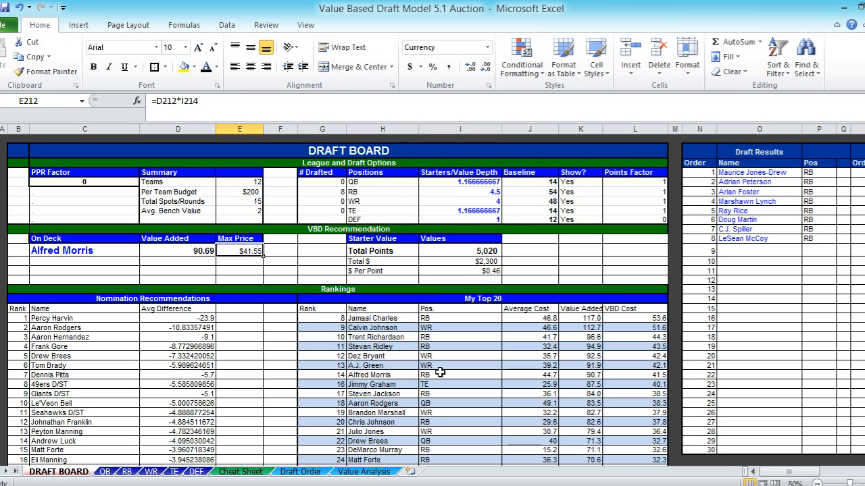
# Step: Check the player on the block in the ESPN draft and set the Excel On Deck player to Wes Welker
pyautogui.hotkey('alt', 'Tab')
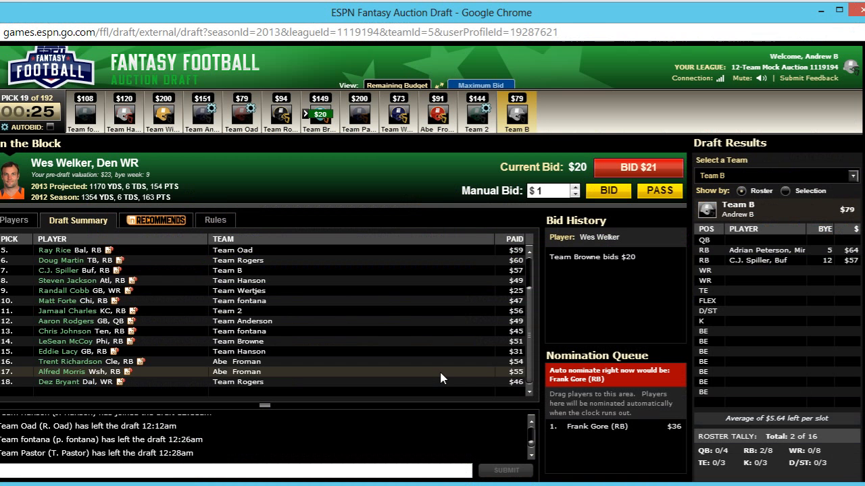
pyautogui.hotkey('alt', 'Tab')
pyautogui.click(110, 251)
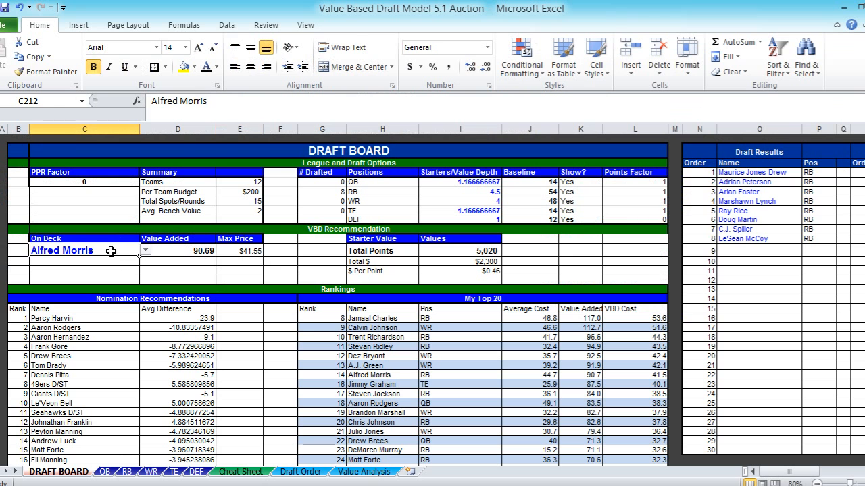
pyautogui.write('Wes')
pyautogui.press('Return')
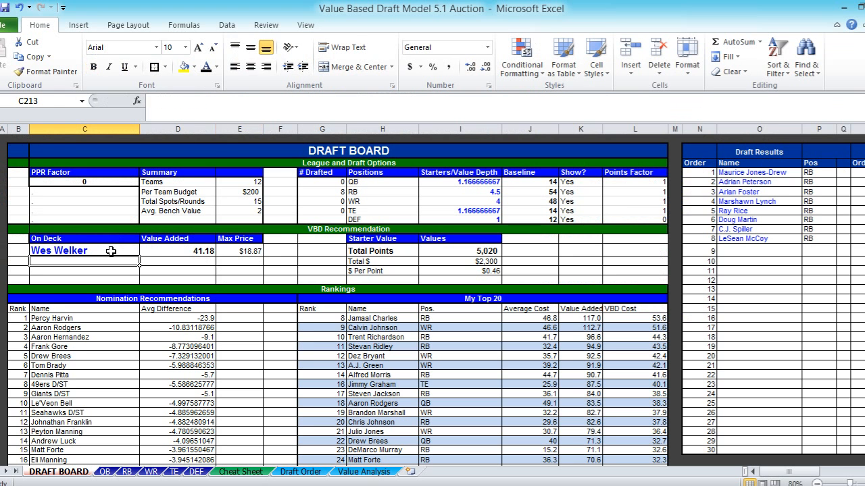
# Step: Check the Wes Welker bidding in the ESPN draft, and inspect the price, difference and average formulas on Excel's Value Analysis sheet
pyautogui.hotkey('alt', 'Tab')
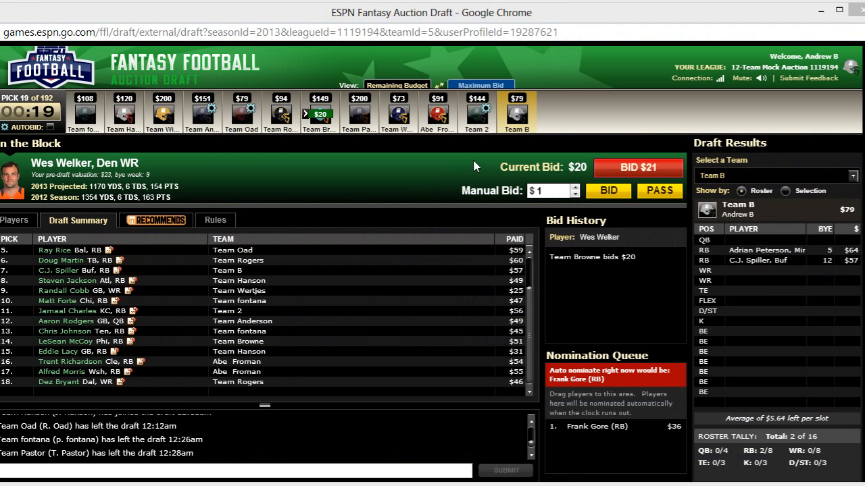
pyautogui.hotkey('alt', 'Tab')
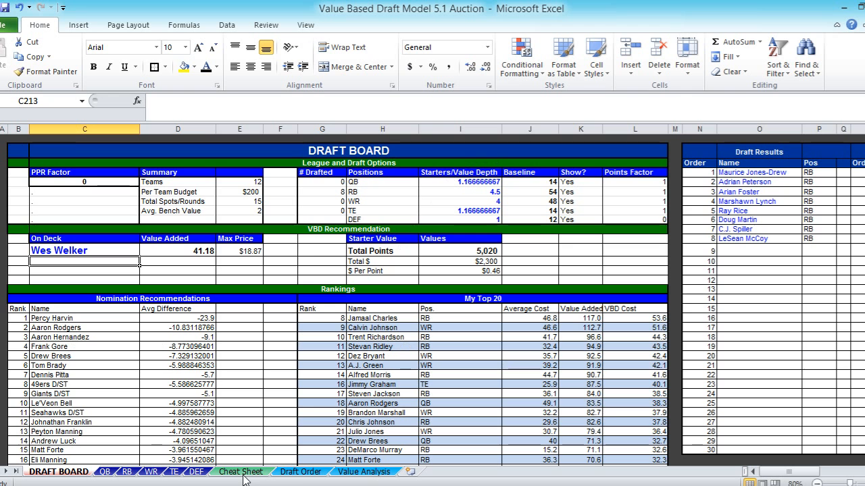
pyautogui.click(361, 473)
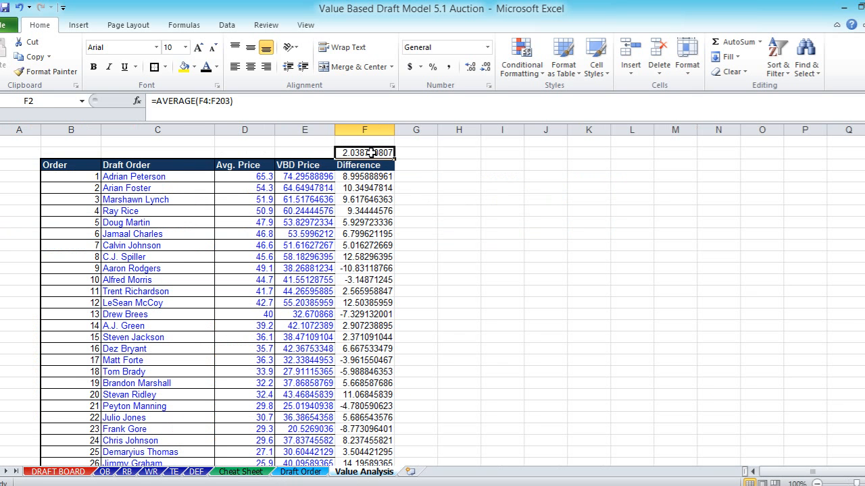
pyautogui.hotkey('ctrl', '[')
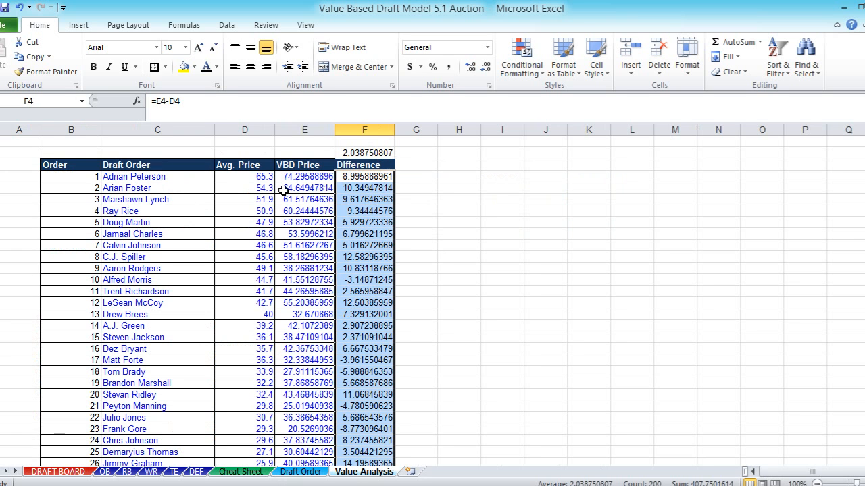
pyautogui.click(267, 176)
pyautogui.click(296, 178)
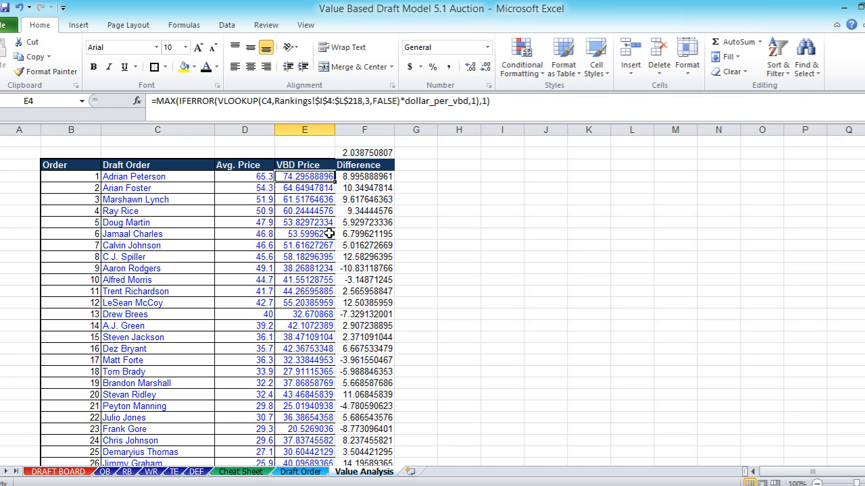
pyautogui.click(358, 177)
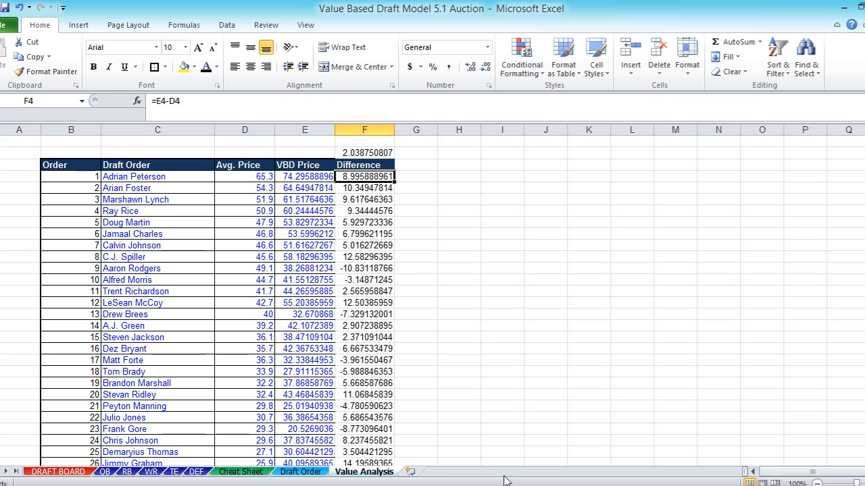
pyautogui.click(382, 152)
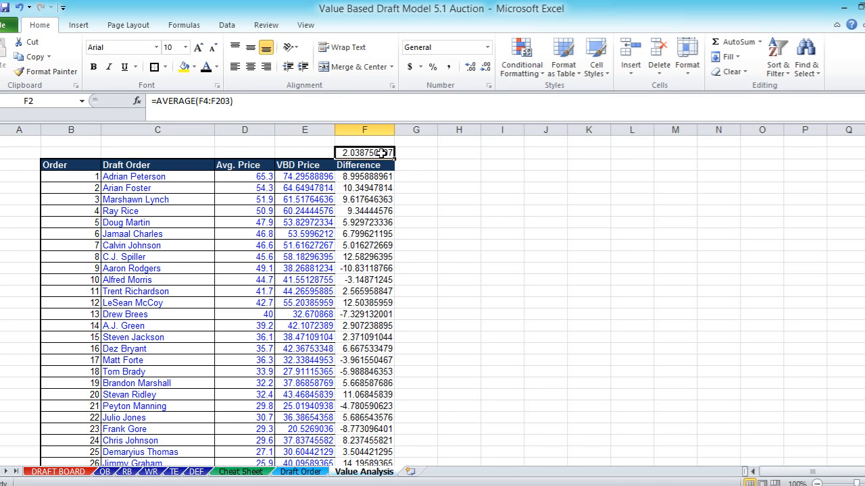
pyautogui.doubleClick(382, 152)
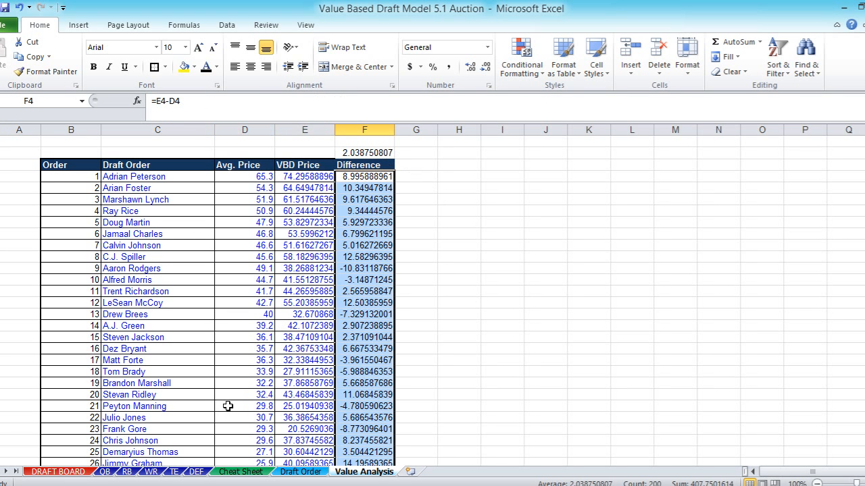
pyautogui.click(58, 471)
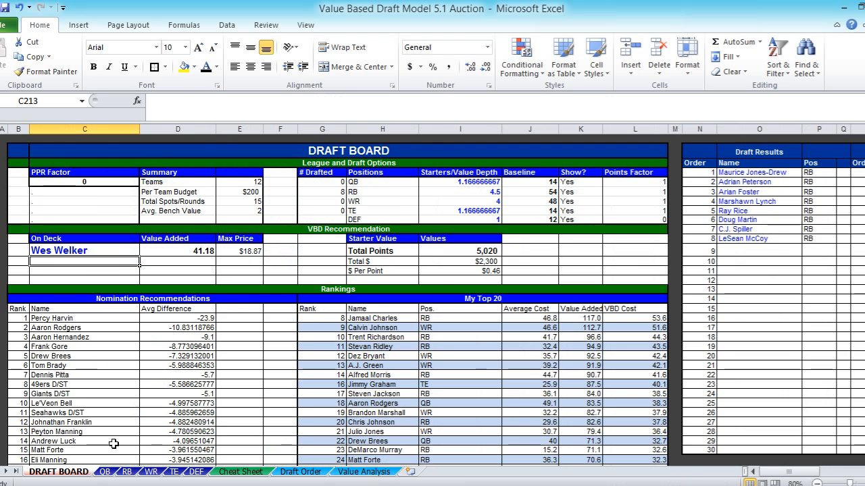
# Step: Compare the current Wes Welker bid in the ESPN draft with the average difference on Excel's Value Analysis sheet
pyautogui.hotkey('alt', 'Tab')
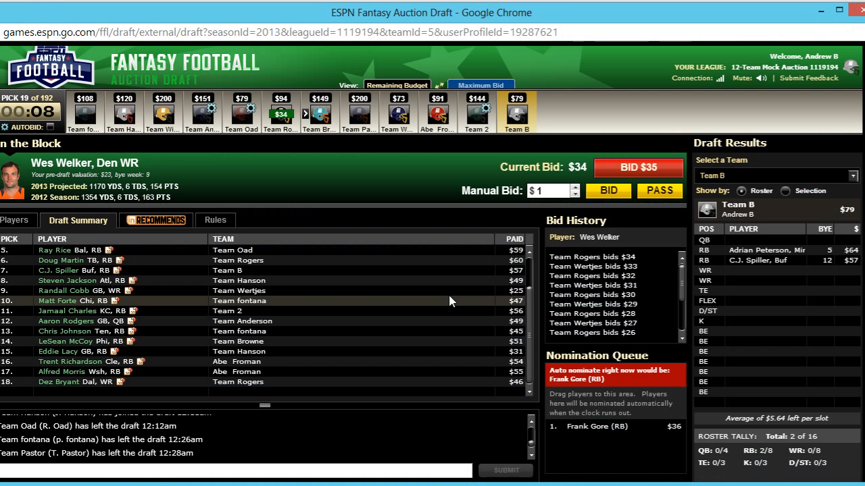
pyautogui.hotkey('alt', 'Tab')
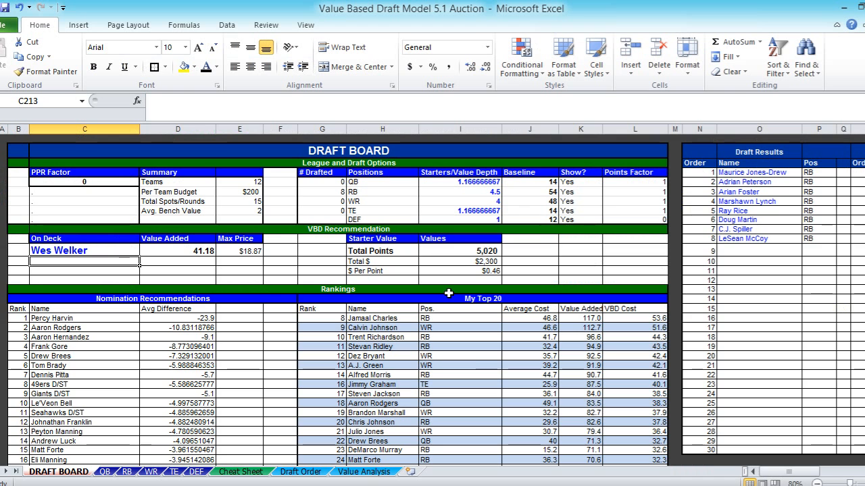
pyautogui.click(363, 471)
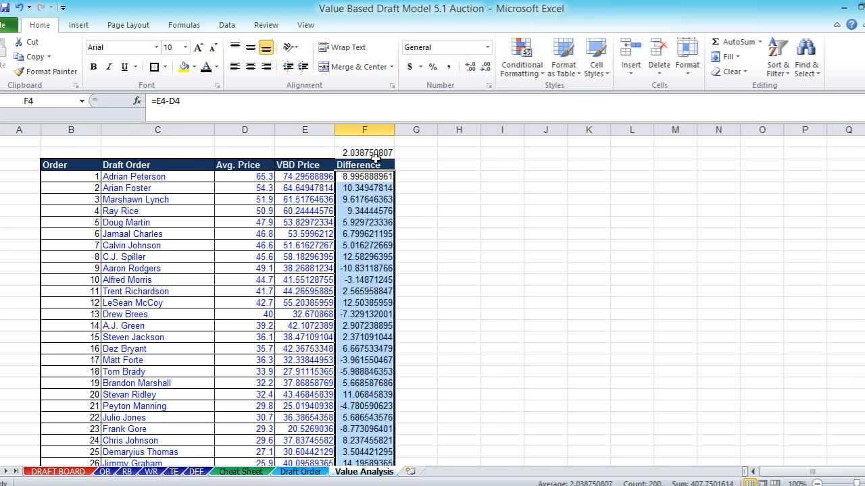
pyautogui.click(376, 155)
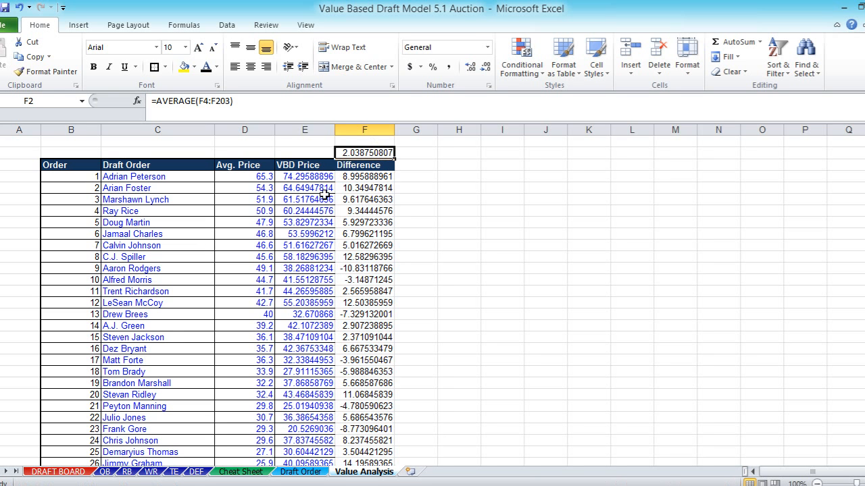
pyautogui.click(82, 463)
pyautogui.click(59, 472)
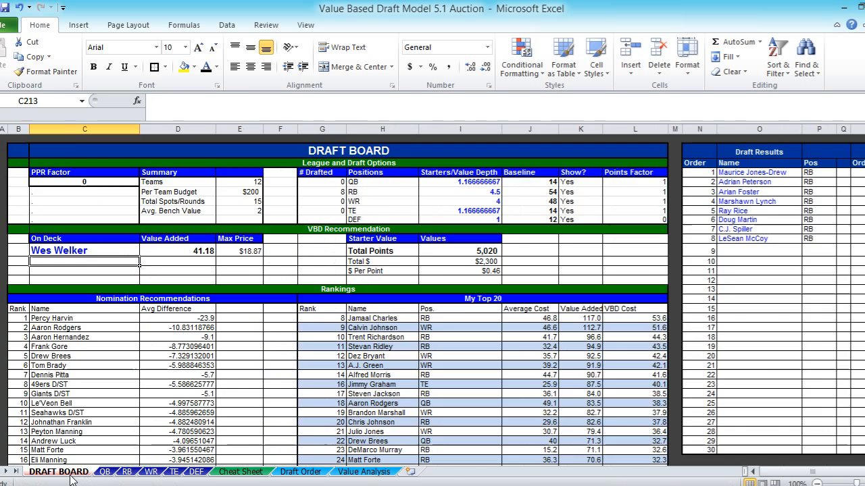
# Step: Check the player on the block in the ESPN draft and set the Excel On Deck player to Calvin Johnson
pyautogui.hotkey('alt', 'Tab')
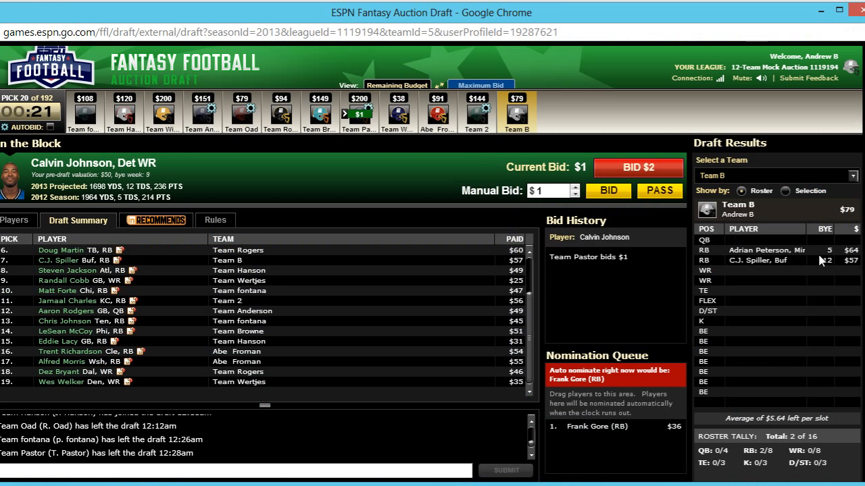
pyautogui.hotkey('alt', 'Tab')
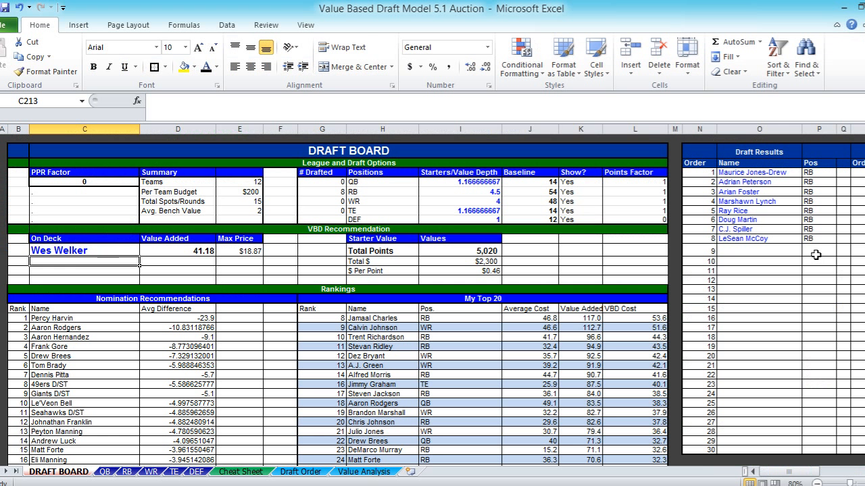
pyautogui.press('Up')
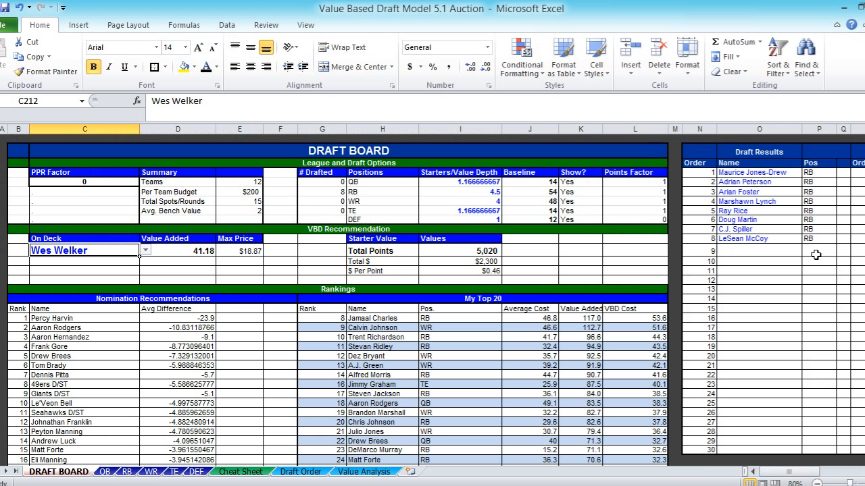
pyautogui.write('Calvin Johnson')
pyautogui.press('Return')
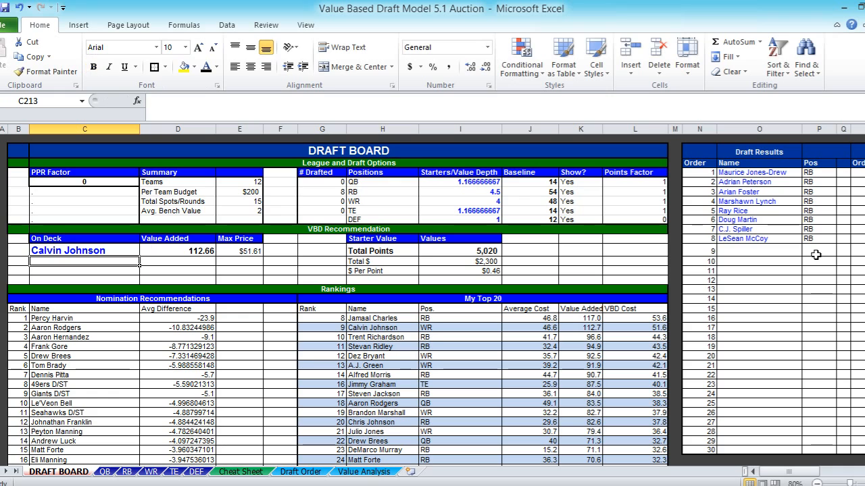
# Step: Compare Calvin Johnson's Max Price in Excel with the live ESPN bidding and bid $47 on him
pyautogui.hotkey('alt', 'Tab')
pyautogui.hotkey('alt', 'Tab')
pyautogui.hotkey('alt', 'Tab')
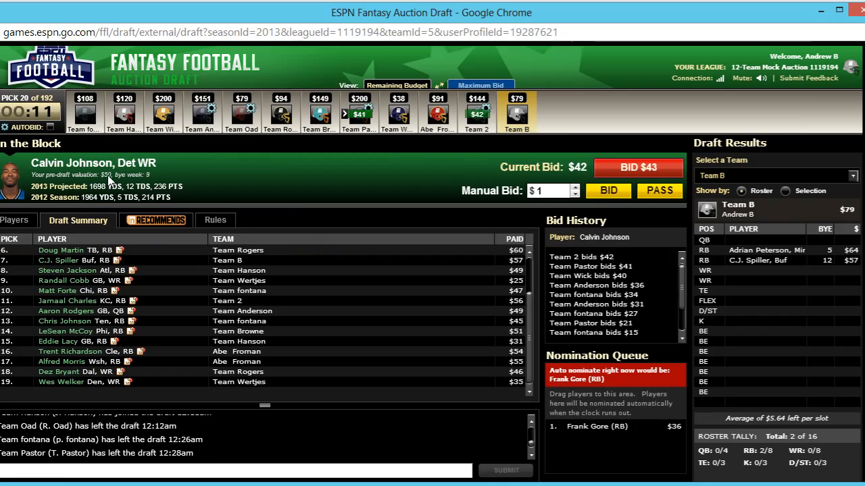
pyautogui.hotkey('alt', 'Tab')
pyautogui.hotkey('alt', 'Tab')
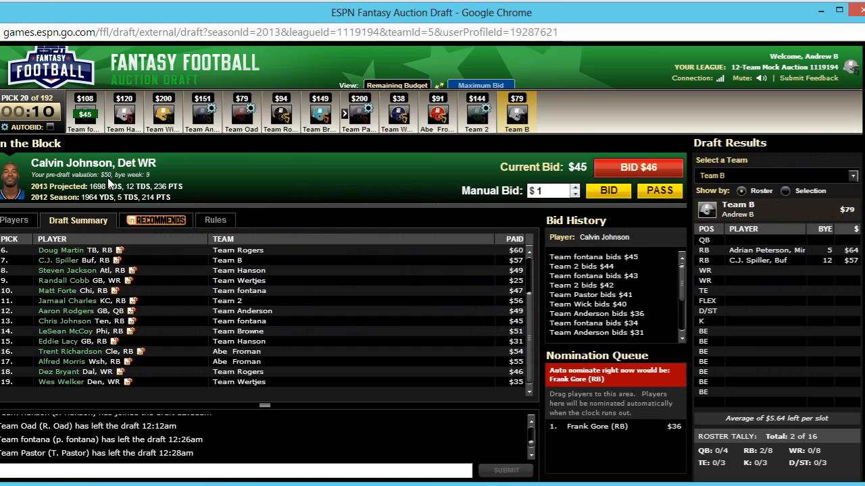
pyautogui.hotkey('alt', 'Tab')
pyautogui.hotkey('alt', 'Tab')
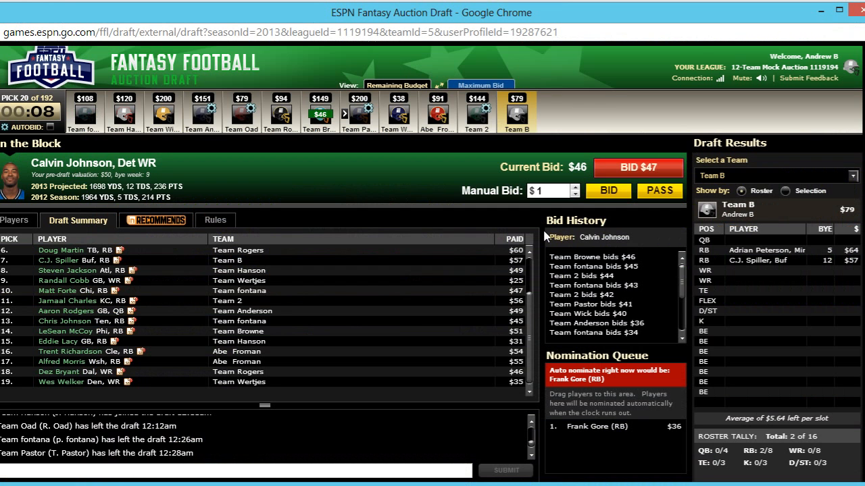
pyautogui.click(653, 169)
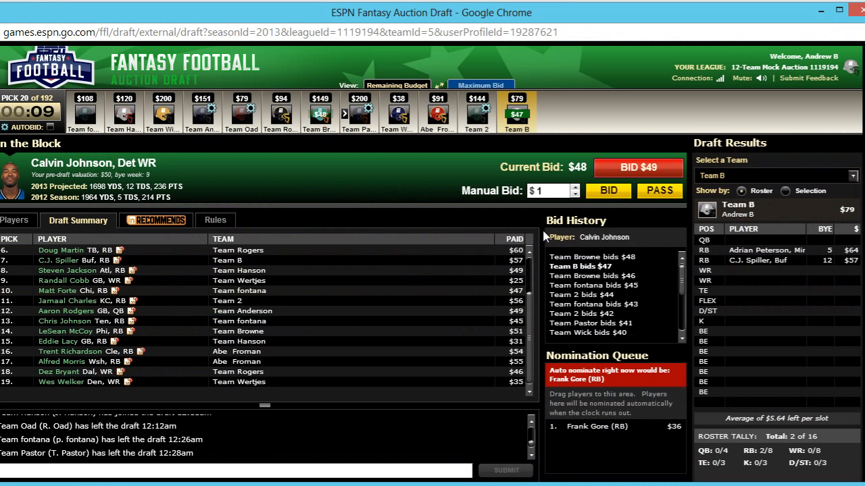
# Step: Compare the Max Price calculated for Calvin Johnson in Excel with the closing bids and sale price in the ESPN draft
pyautogui.hotkey('alt', 'Tab')
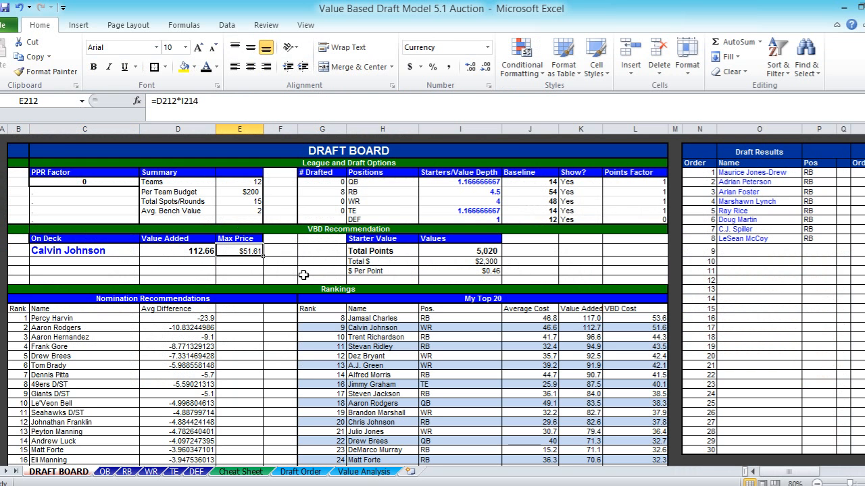
pyautogui.hotkey('alt', 'Tab')
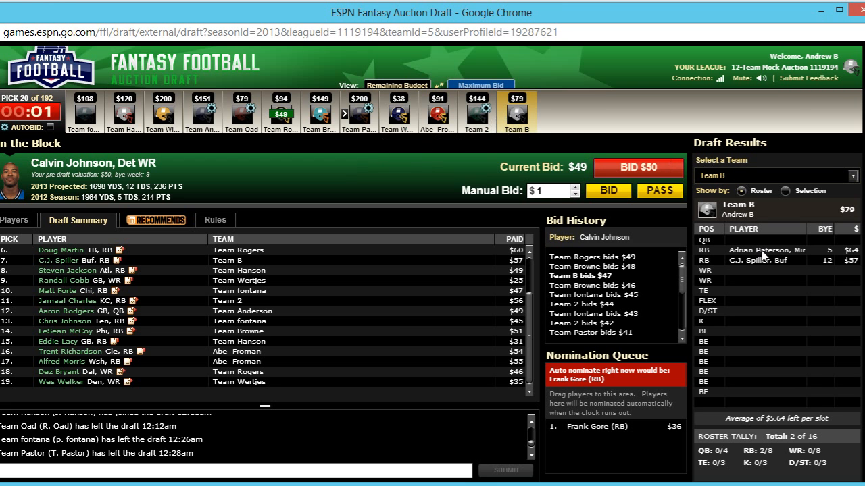
pyautogui.hotkey('alt', 'Tab')
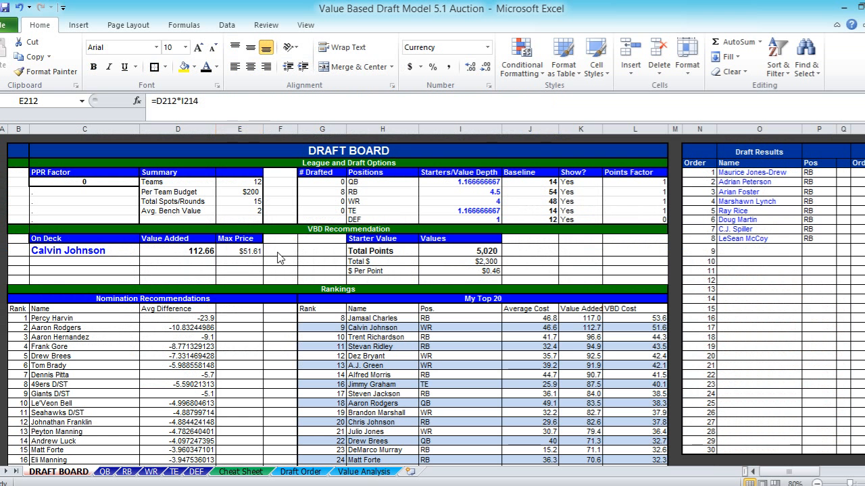
pyautogui.hotkey('alt', 'Tab')
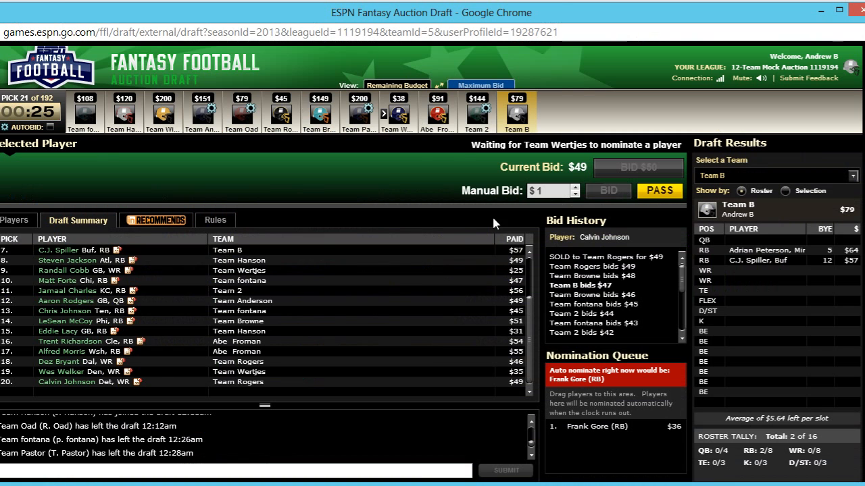
pyautogui.hotkey('alt', 'Tab')
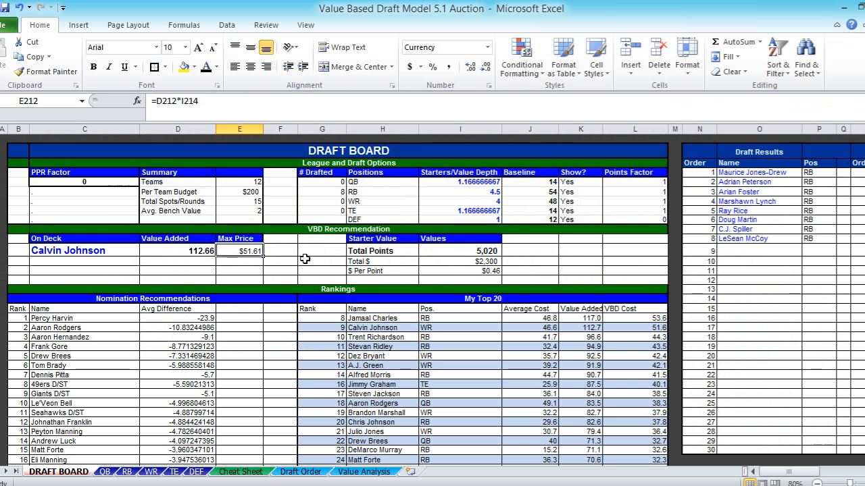
pyautogui.hotkey('alt', 'Tab')
pyautogui.hotkey('alt', 'Tab')
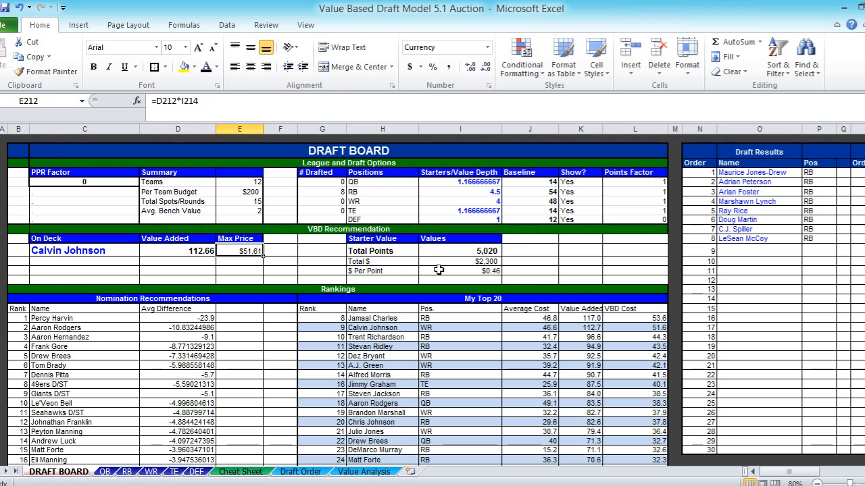
pyautogui.hotkey('alt', 'Tab')
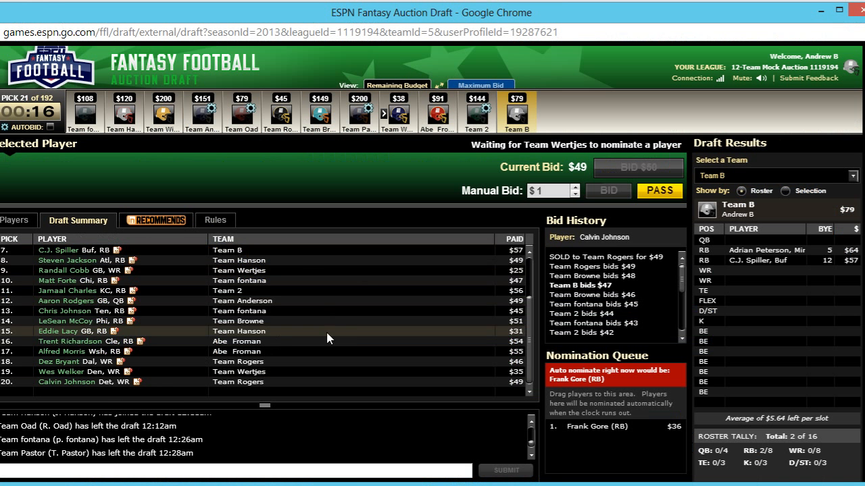
# Step: Look up the drafted players in the ESPN draft and enter Dez Bryant as pick 9 in Excel's Draft Results list
pyautogui.hotkey('alt', 'Tab')
pyautogui.click(781, 251)
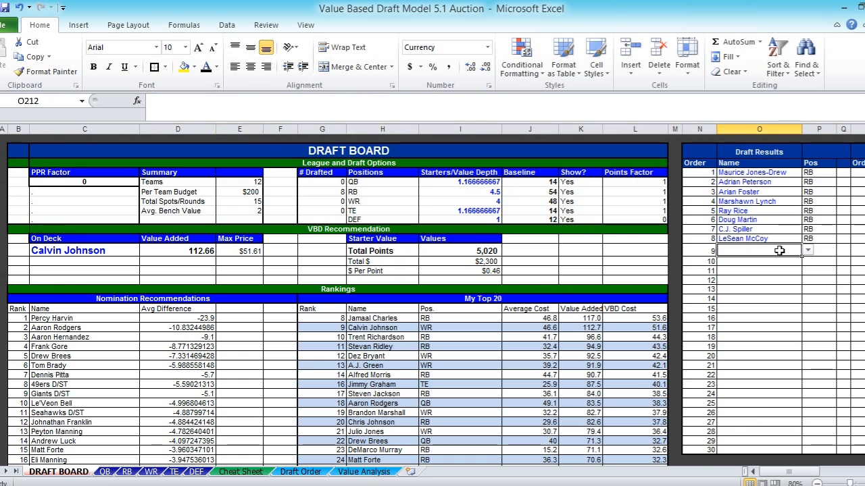
pyautogui.hotkey('alt', 'Tab')
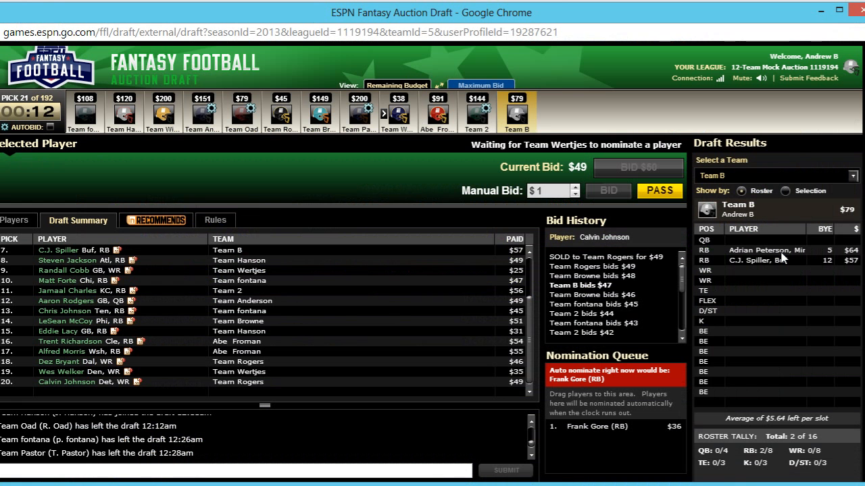
pyautogui.hotkey('alt', 'Tab')
pyautogui.write('Dez Bryant')
pyautogui.press('Return')
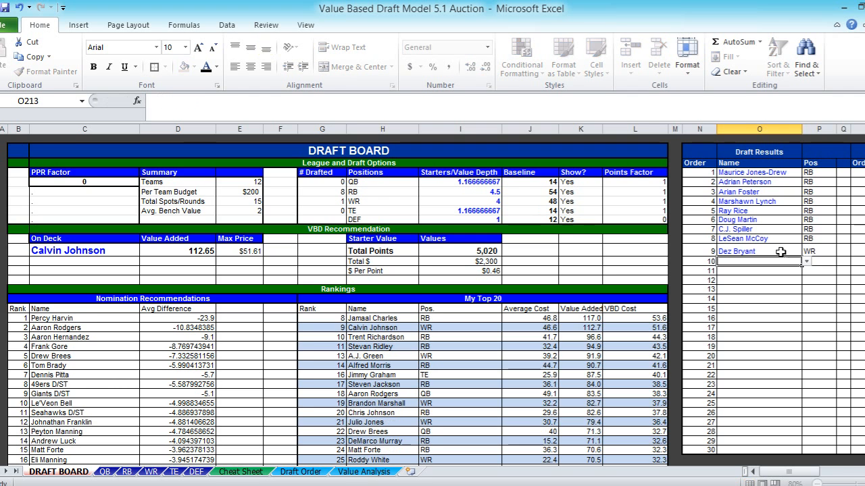
# Step: Review the nomination and My Top 20 rankings on the Draft Board, and check the player on the block in the ESPN draft
pyautogui.scroll(-9, 784, 257)
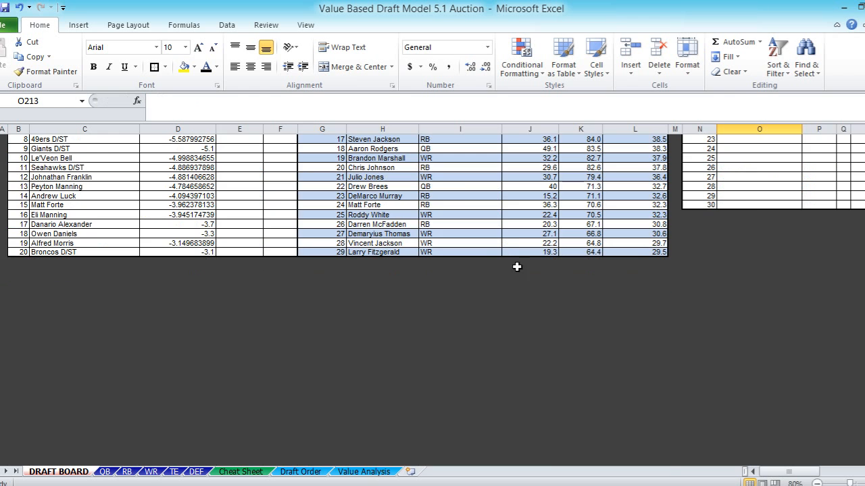
pyautogui.scroll(9, 608, 260)
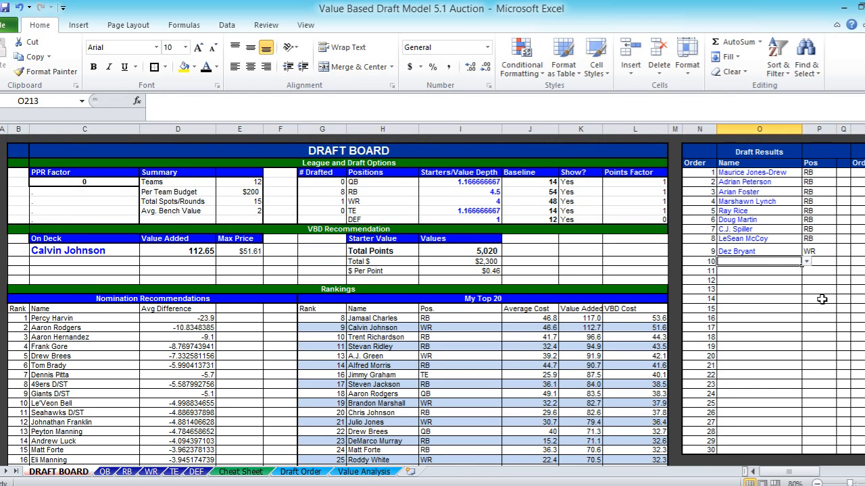
pyautogui.hotkey('alt', 'Tab')
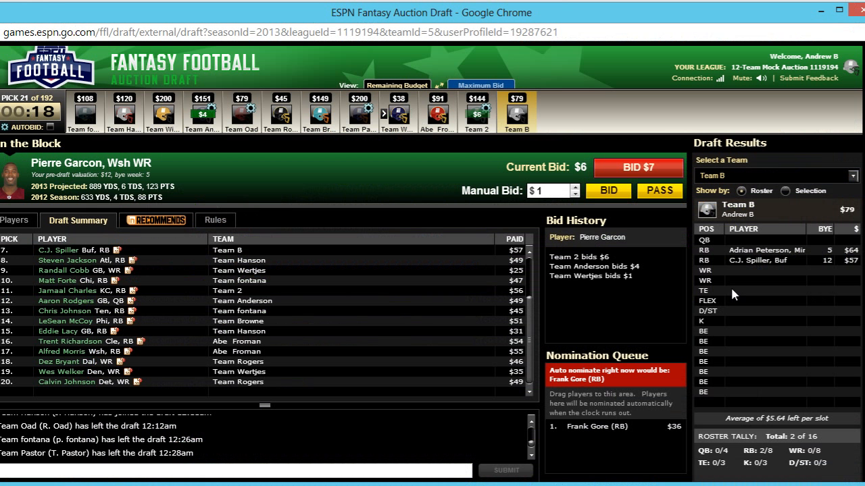
# Step: Enter Eddie Lacy and Chris Johnson as picks 10 and 11 in Excel's Draft Results list, checking the ESPN draft summary for names
pyautogui.hotkey('alt', 'Tab')
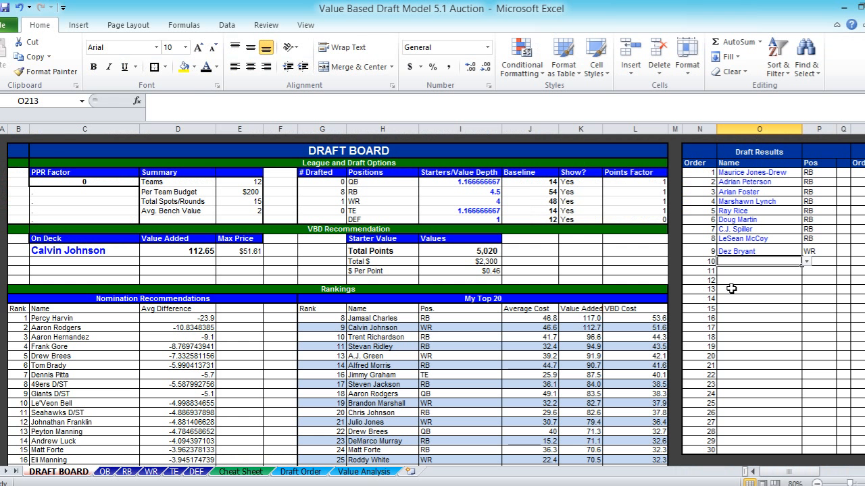
pyautogui.write('Edd')
pyautogui.press('Return')
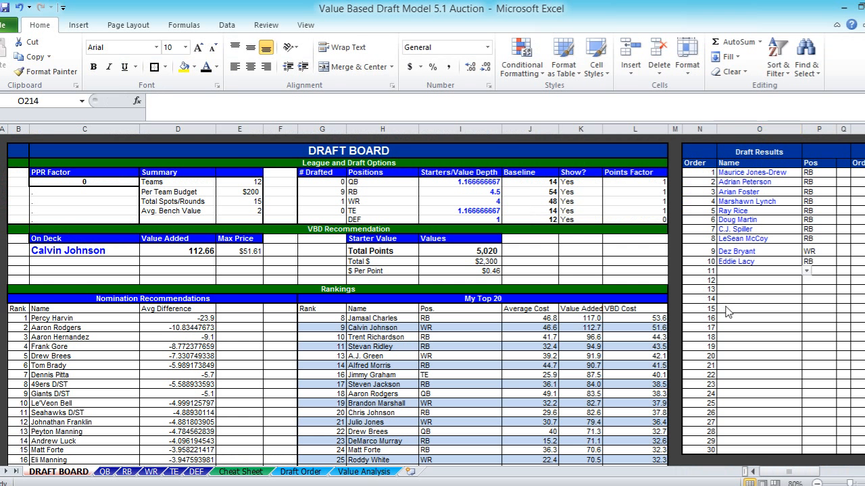
pyautogui.hotkey('alt', 'Tab')
pyautogui.hotkey('alt', 'Tab')
pyautogui.write('C')
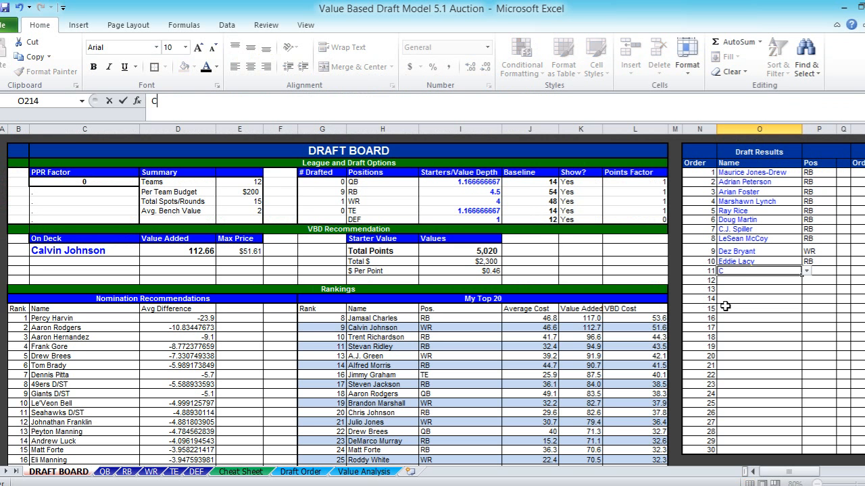
pyautogui.write('hris Johnson')
pyautogui.press('Return')
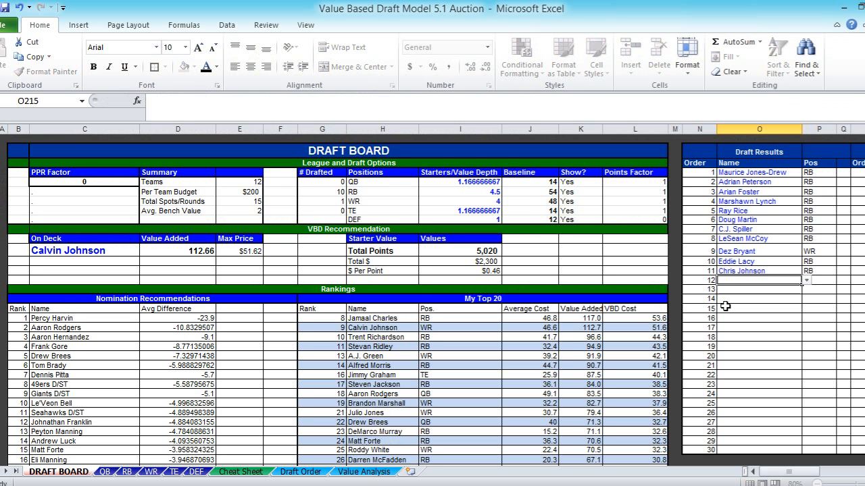
# Step: Look up further drafted players in the ESPN draft and enter Aaron Rodgers and Trent Richardson as picks 12 and 13 in Excel
pyautogui.hotkey('alt', 'Tab')
pyautogui.hotkey('alt', 'Tab')
pyautogui.write('Aaron')
pyautogui.press('Return')
pyautogui.hotkey('alt', 'Tab')
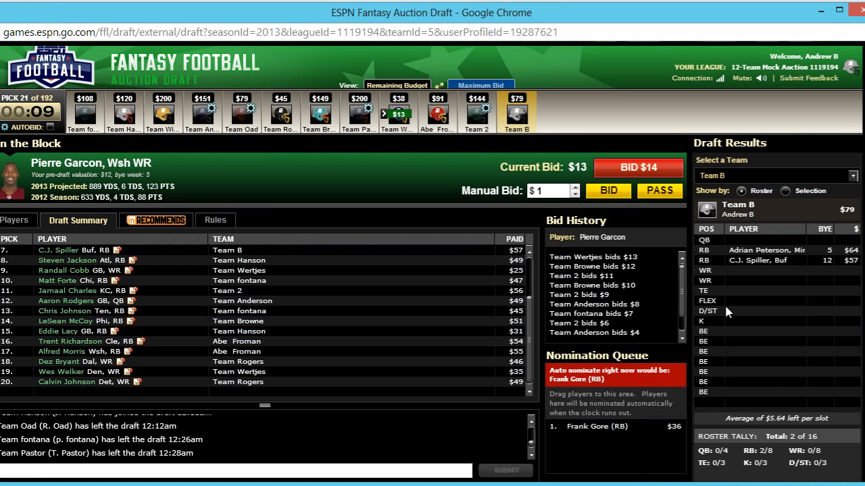
pyautogui.hotkey('alt', 'Tab')
pyautogui.write('Trent Richardson')
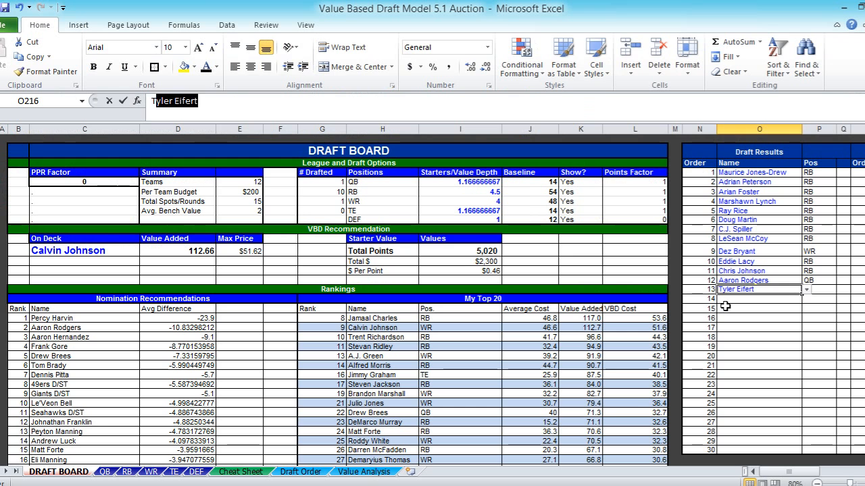
pyautogui.press('Return')
# Step: Set the On Deck player to Pierre Garcon in Excel and compare his Max Price with the ESPN bidding
pyautogui.hotkey('alt', 'Tab')
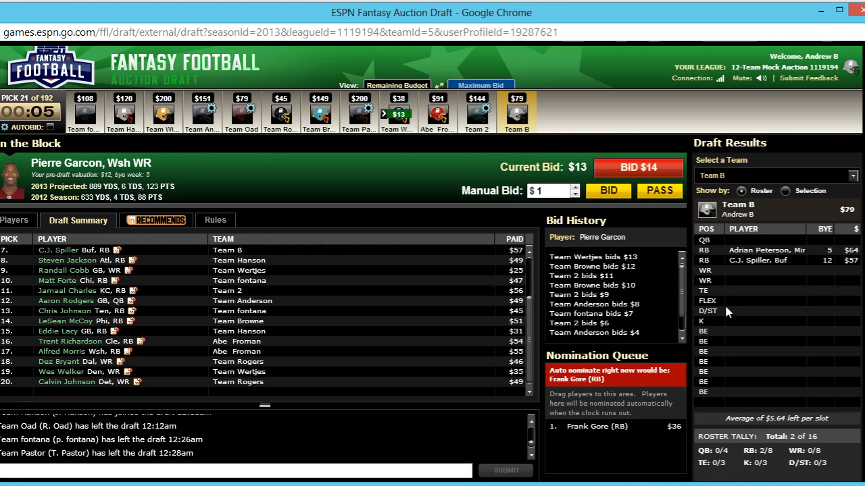
pyautogui.hotkey('alt', 'Tab')
pyautogui.hotkey('alt', 'Tab')
pyautogui.hotkey('alt', 'Tab')
pyautogui.click(83, 252)
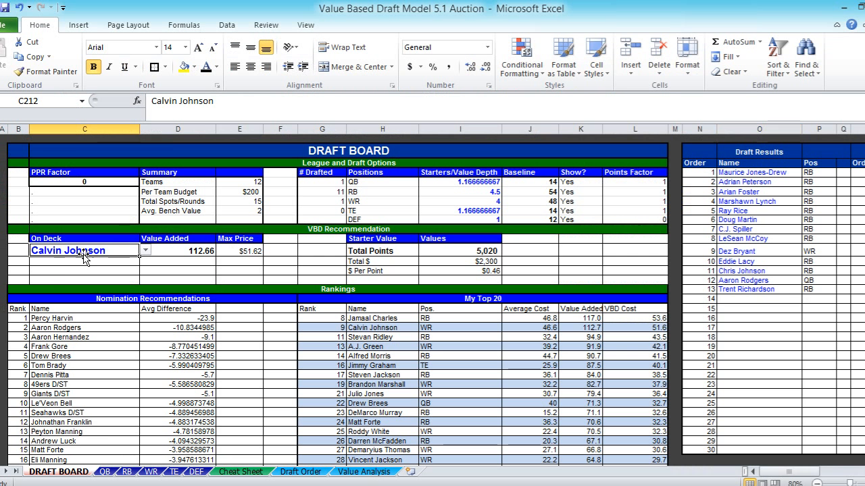
pyautogui.write('Pie')
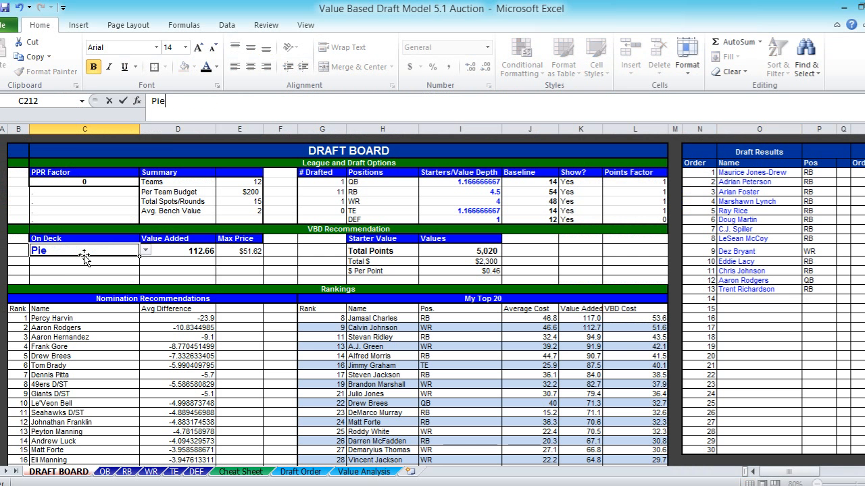
pyautogui.press('BackSpace')
pyautogui.press('BackSpace')
pyautogui.write('ierre G')
pyautogui.press('Return')
pyautogui.hotkey('alt', 'Tab')
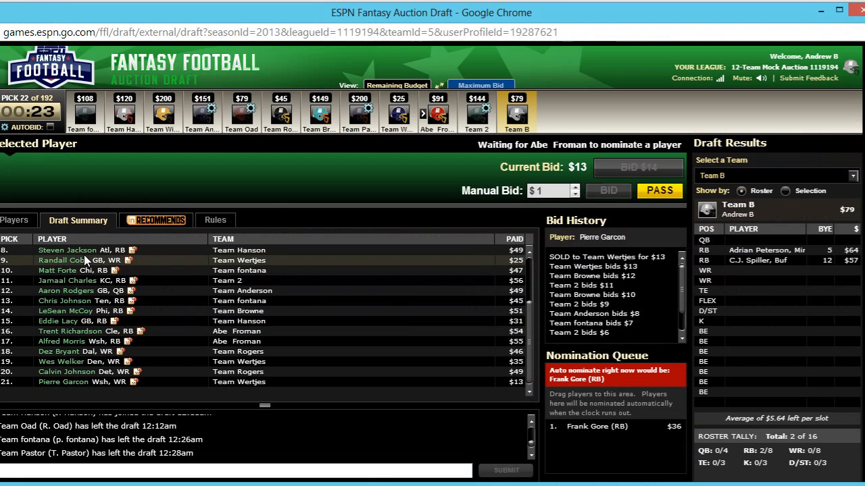
pyautogui.hotkey('alt', 'Tab')
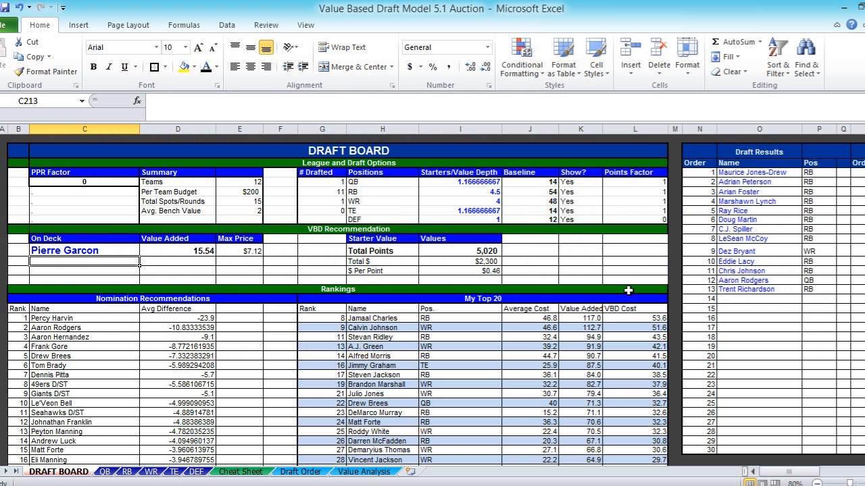
# Step: Enter Jamaal Charles and Pierre Garcon as picks 14 and 15 in the Draft Results list, checking the ESPN draft summary
pyautogui.click(750, 289)
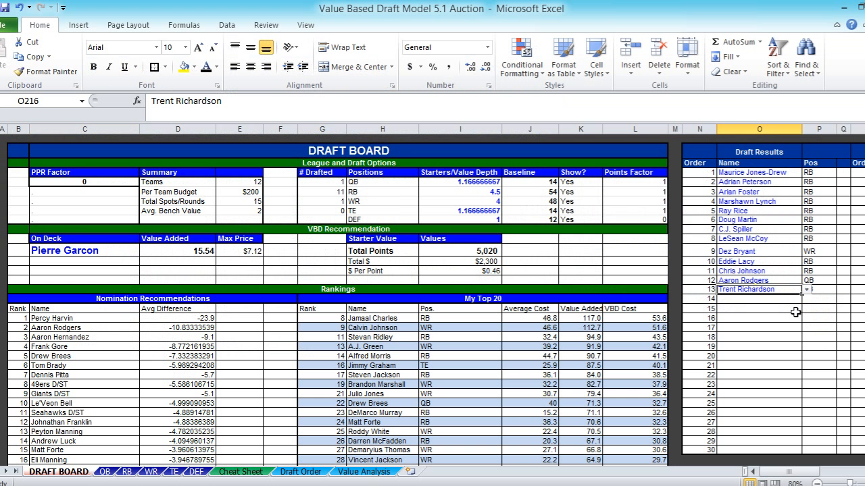
pyautogui.press('Down')
pyautogui.write('Jama')
pyautogui.press('Return')
pyautogui.hotkey('alt', 'Tab')
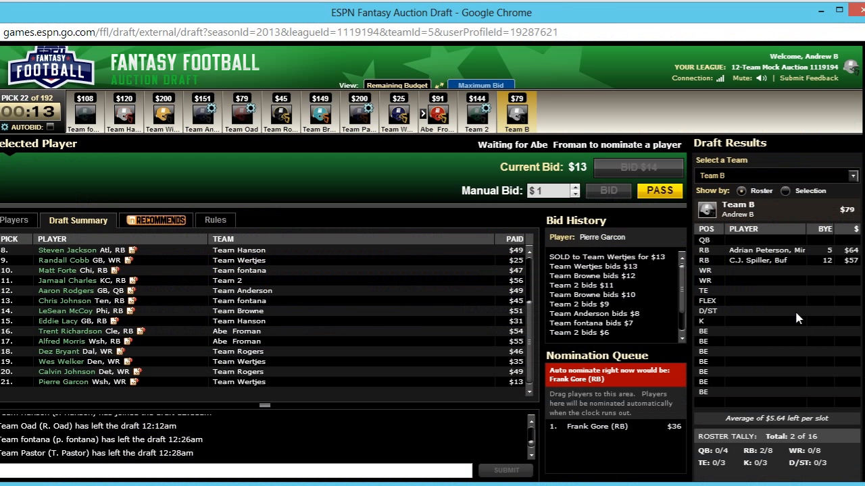
pyautogui.hotkey('alt', 'Tab')
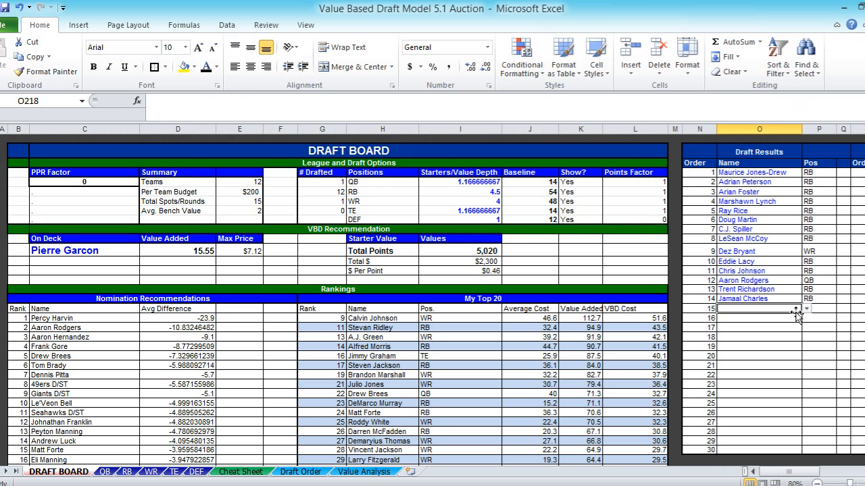
pyautogui.write('Pierre G')
pyautogui.press('Return')
# Step: Record Wes Welker as pick 16 in Excel's Draft Results list and check the player on the block in the ESPN draft
pyautogui.hotkey('alt', 'Tab')
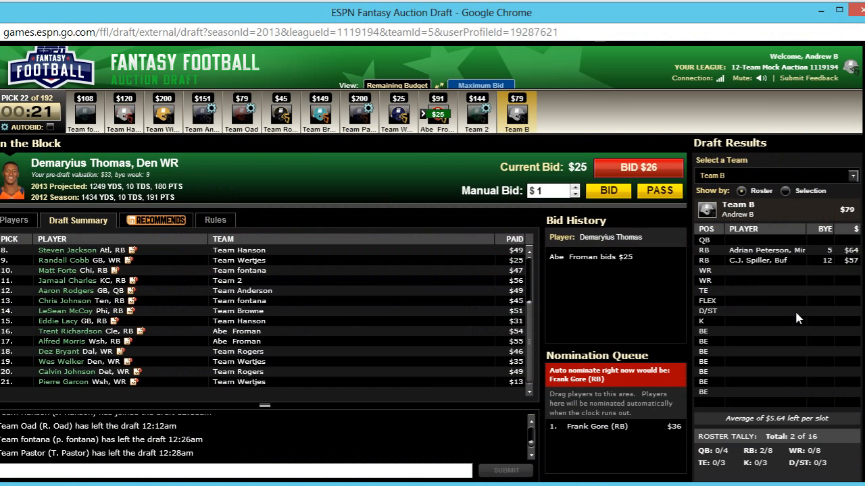
pyautogui.hotkey('alt', 'Tab')
pyautogui.write('Wes')
pyautogui.press('Return')
pyautogui.hotkey('alt', 'Tab')
pyautogui.hotkey('alt', 'Tab')
pyautogui.hotkey('alt', 'Tab')
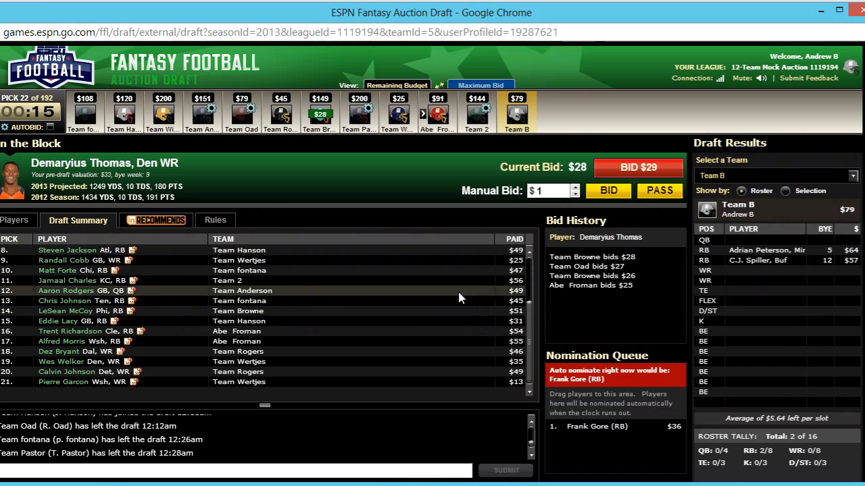
# Step: Set the On Deck player to Demaryius Thomas in Excel and compare his Max Price with the live ESPN bids
pyautogui.hotkey('alt', 'Tab')
pyautogui.click(98, 260)
pyautogui.click(100, 251)
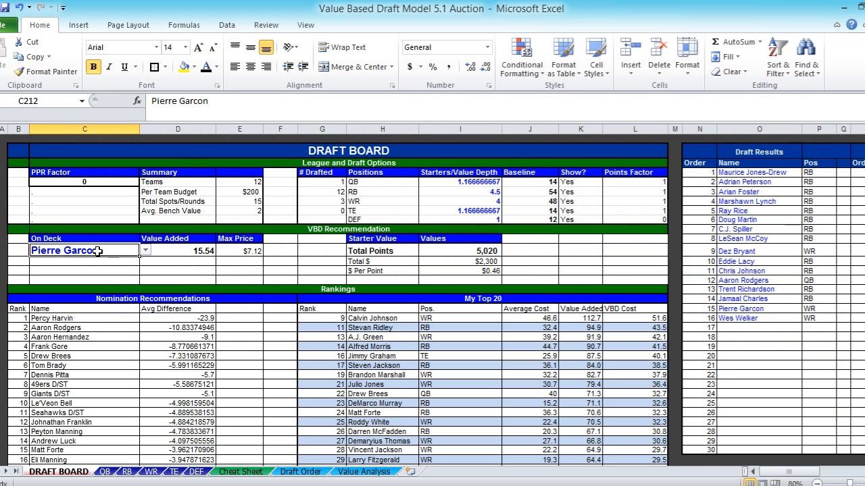
pyautogui.write('Demary')
pyautogui.press('Return')
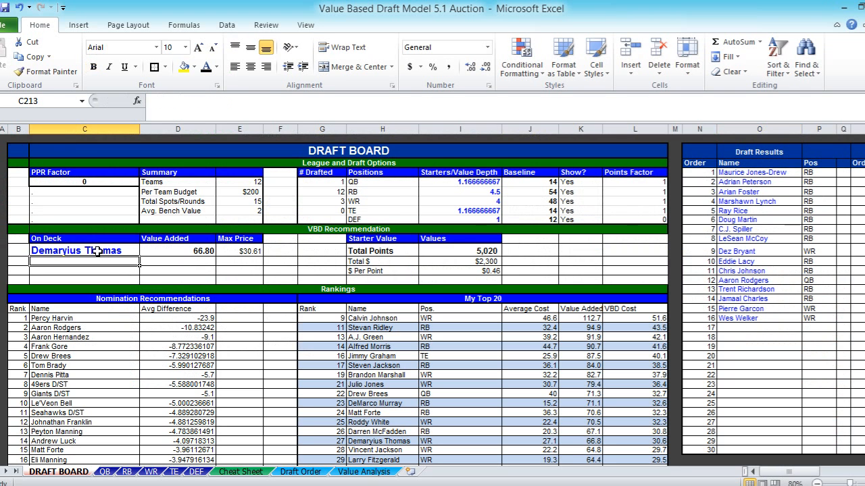
pyautogui.hotkey('alt', 'Tab')
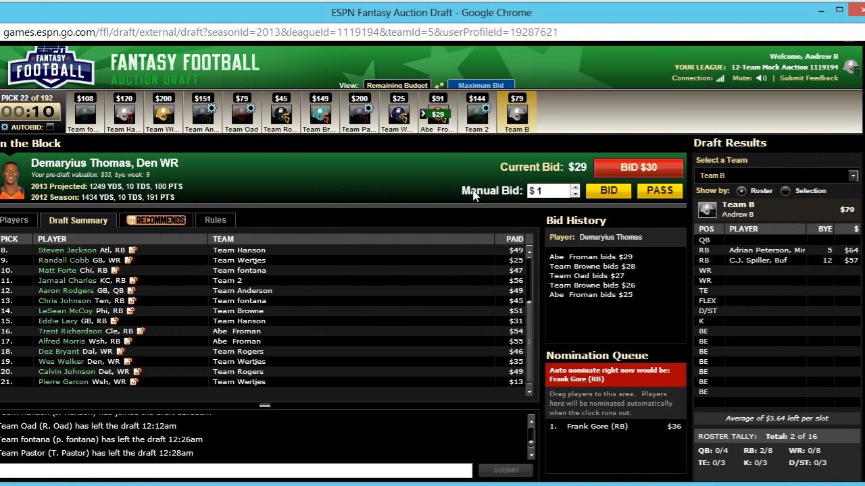
pyautogui.hotkey('alt', 'Tab')
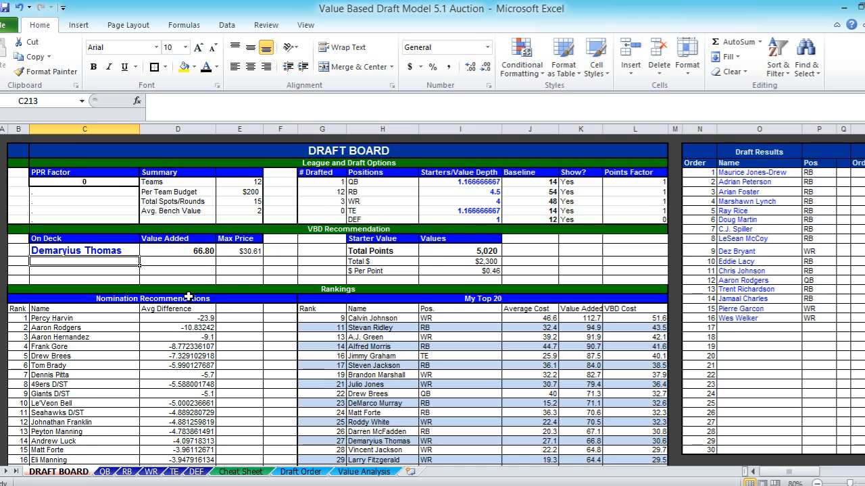
# Step: Examine the names and average differences of all 20 players in the Nomination Recommendations ranking
pyautogui.scroll(-2, 188, 298)
pyautogui.moveTo(121, 247); pyautogui.dragTo(166, 424)
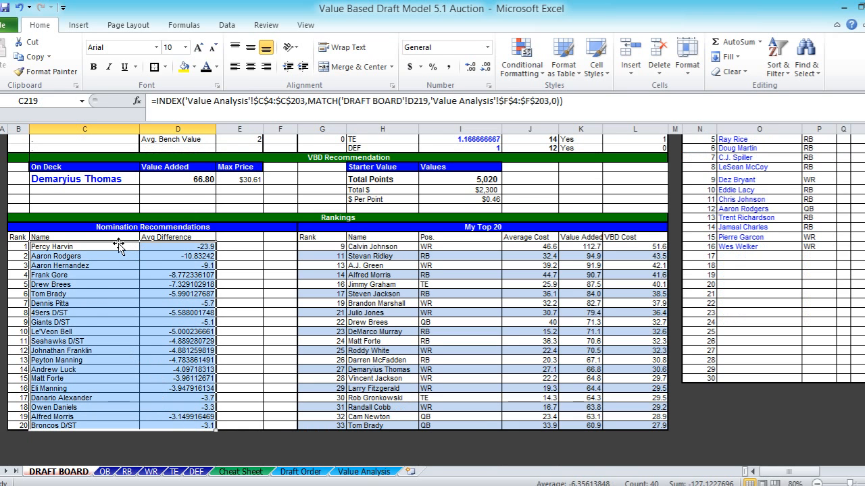
pyautogui.hotkey('shift', 'Left')
pyautogui.hotkey('shift', 'Left')
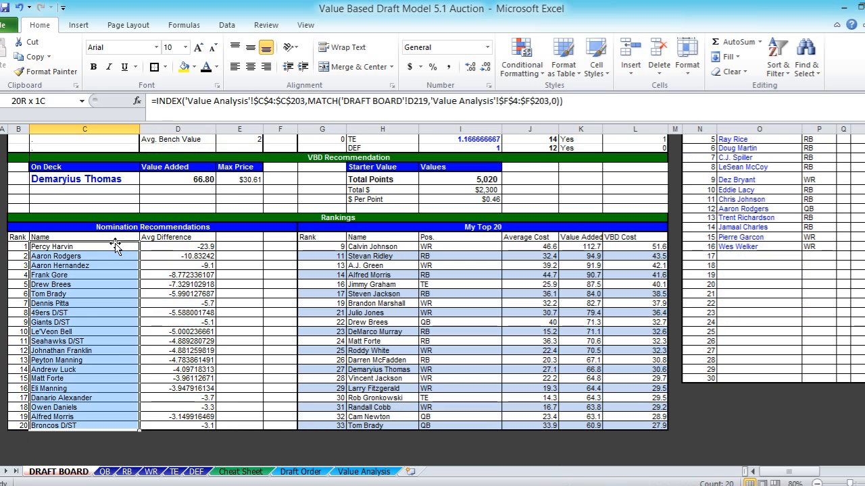
pyautogui.hotkey('shift', 'Right')
pyautogui.hotkey('shift', 'Right')
pyautogui.press('Down')
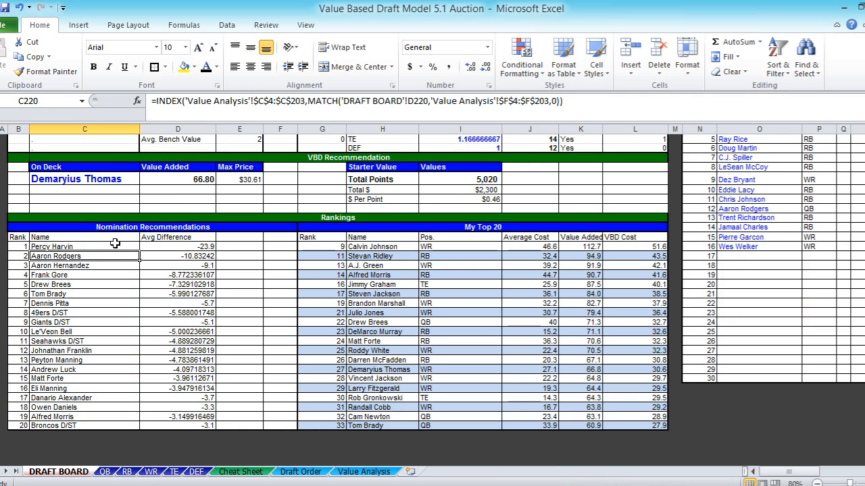
# Step: Follow the live bidding on Demaryius Thomas in the ESPN draft against his Max Price in Excel
pyautogui.hotkey('alt', 'Tab')
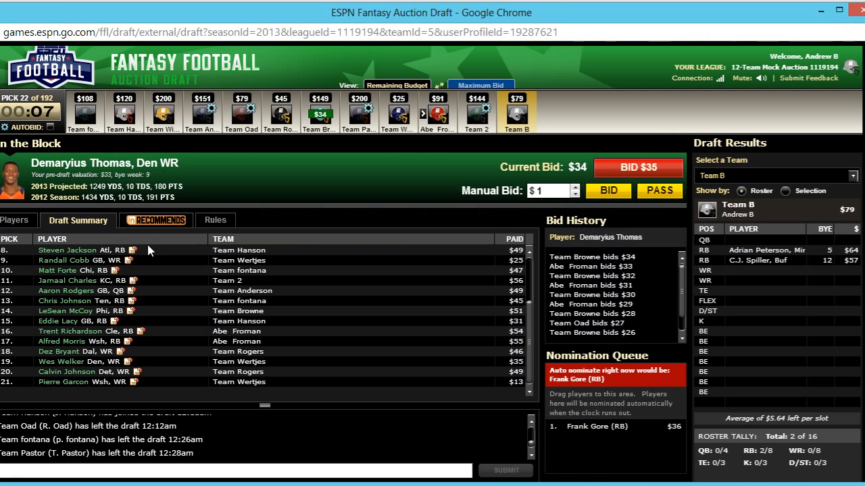
pyautogui.hotkey('alt', 'Tab')
pyautogui.hotkey('alt', 'Tab')
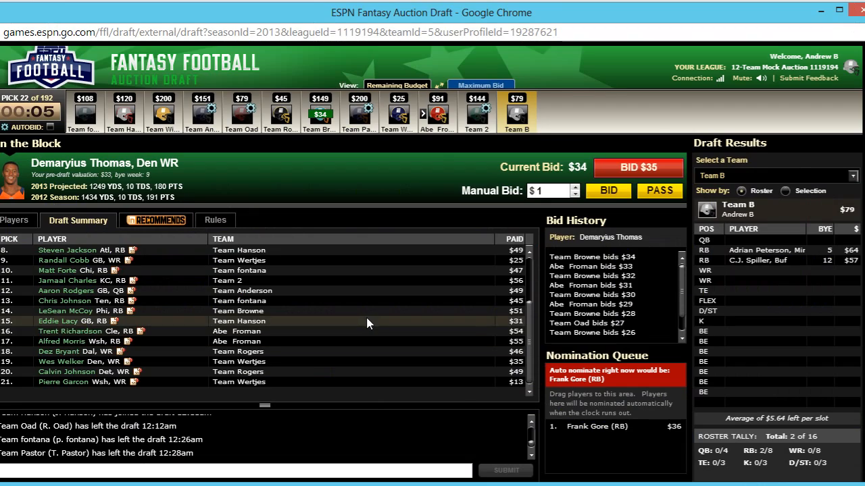
pyautogui.hotkey('alt', 'Tab')
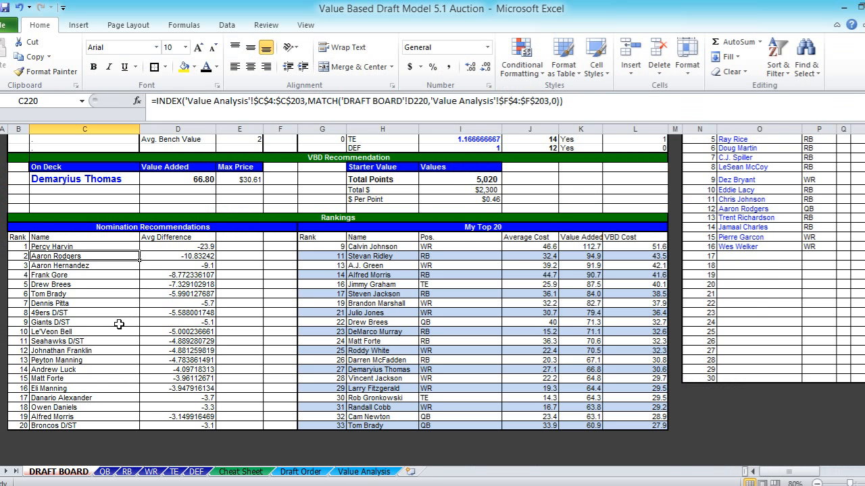
# Step: Look up the nominated player in the ESPN draft, set A.J. Green as the On Deck player in Excel and check his bidding
pyautogui.scroll(3, 717, 272)
pyautogui.hotkey('alt', 'Tab')
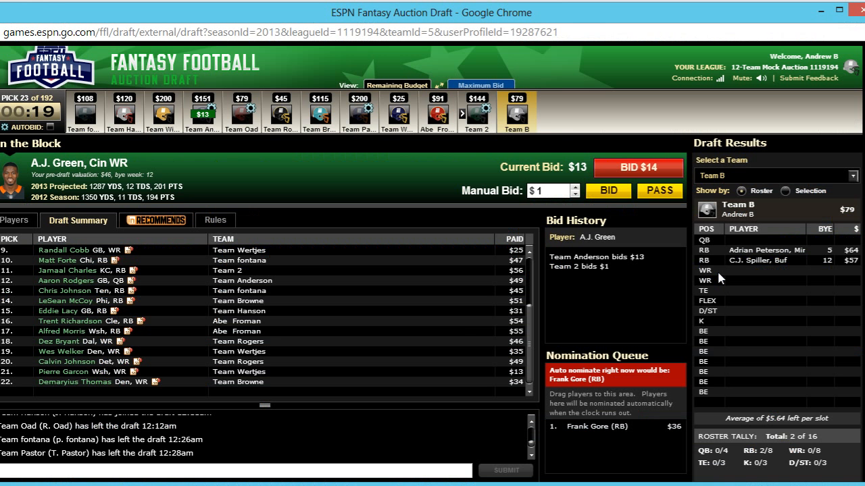
pyautogui.hotkey('alt', 'Tab')
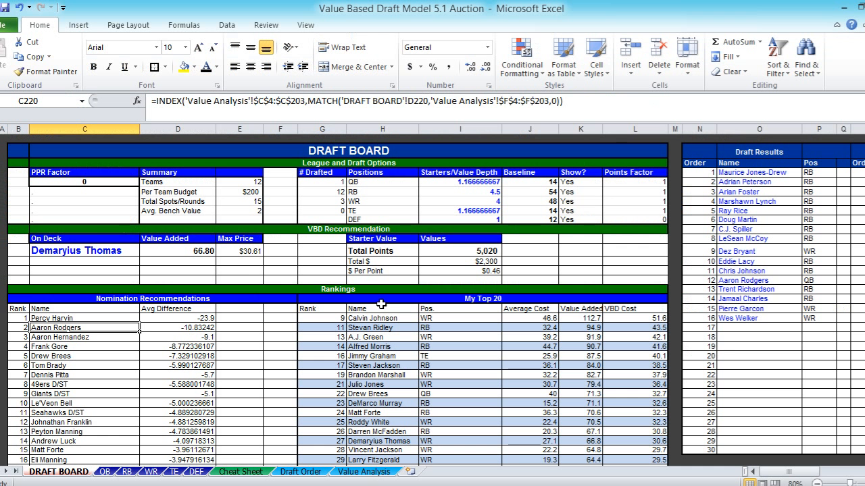
pyautogui.click(138, 250)
pyautogui.write('A.J. Green')
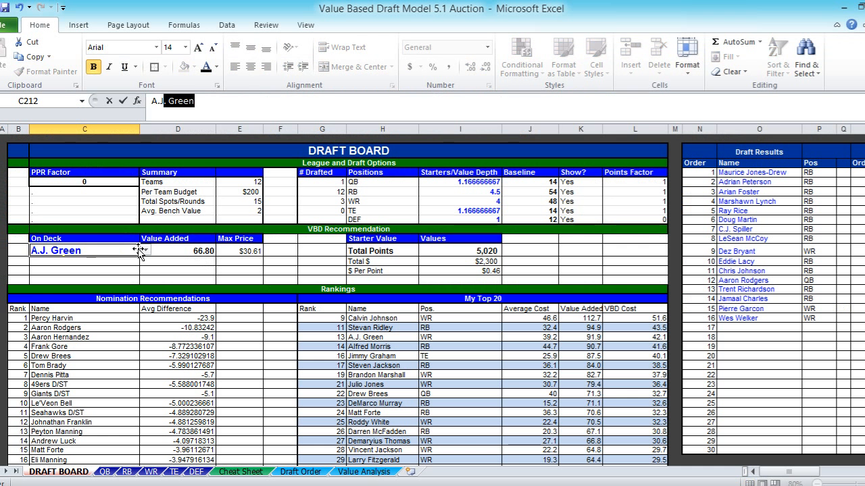
pyautogui.press('Return')
pyautogui.hotkey('alt', 'Tab')
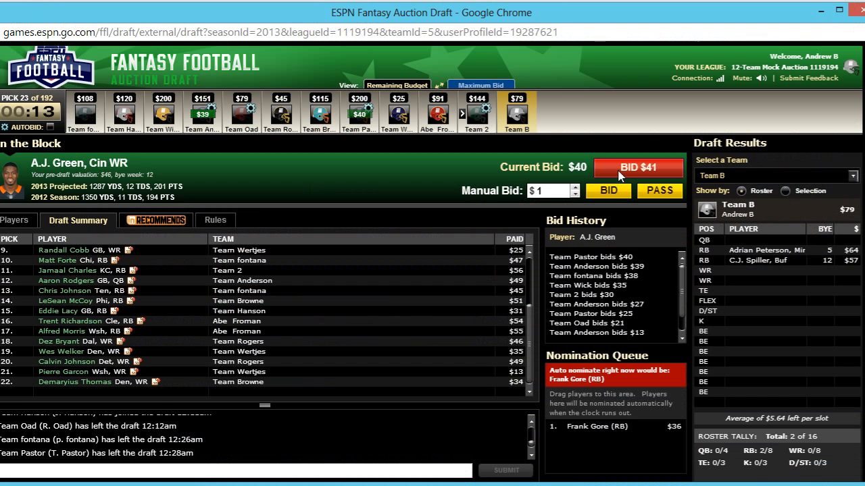
pyautogui.hotkey('alt', 'Tab')
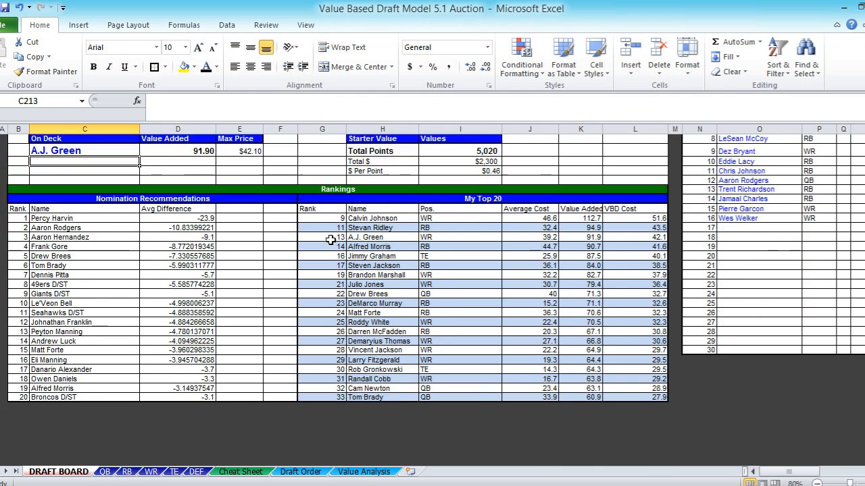
# Step: Examine the average differences for Aaron Rodgers, Peyton Manning and Aaron Hernandez in the Nomination Recommendations ranking
pyautogui.scroll(-1, 330, 239)
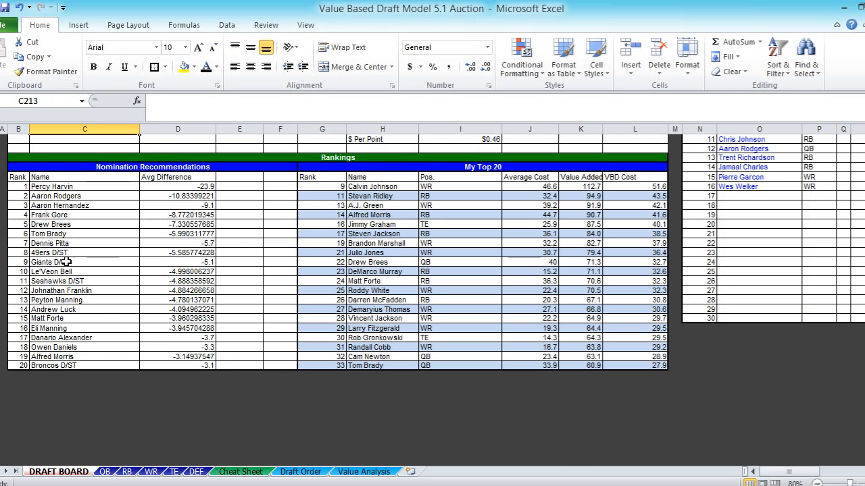
pyautogui.moveTo(70, 233)
pyautogui.mouseDown()
pyautogui.moveTo(135, 238)
pyautogui.moveTo(171, 221)
pyautogui.mouseUp()
pyautogui.moveTo(139, 194); pyautogui.dragTo(157, 196)
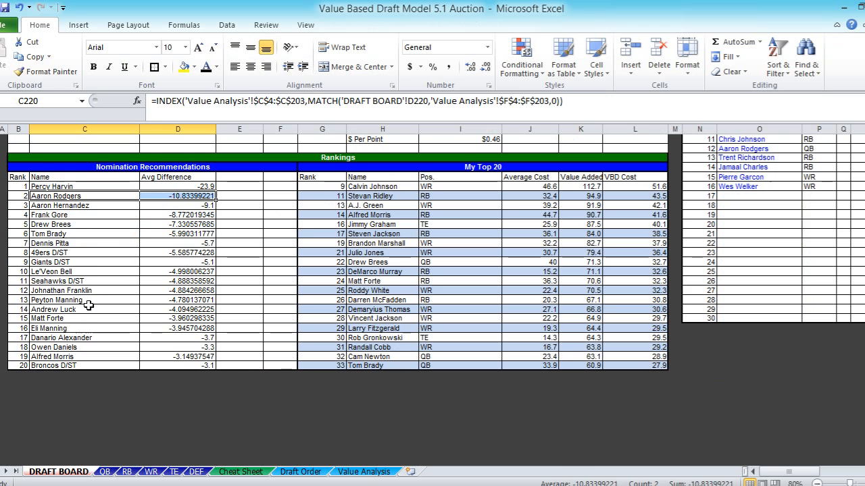
pyautogui.moveTo(91, 300); pyautogui.dragTo(160, 299)
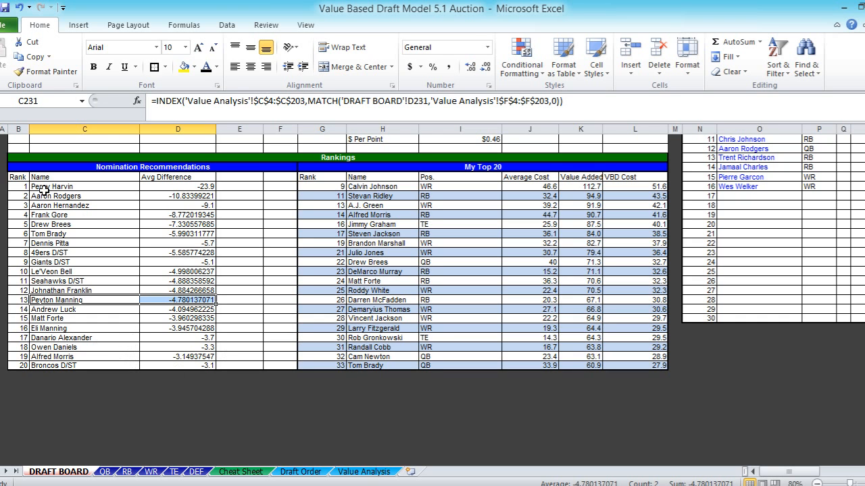
pyautogui.moveTo(54, 205); pyautogui.dragTo(153, 204)
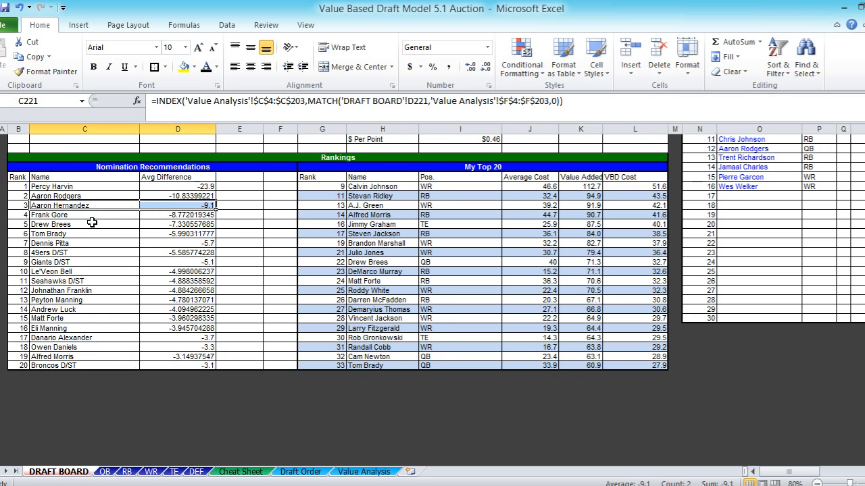
# Step: Switch to the ESPN draft in Chrome and nominate Frank Gore with an opening bid of $11
pyautogui.hotkey('alt', 'Tab')
pyautogui.hotkey('alt', 'Tab')
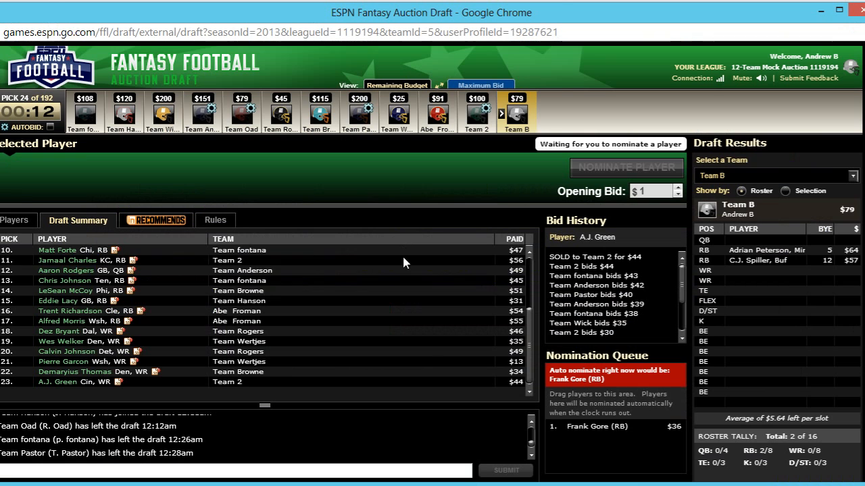
pyautogui.click(656, 193)
pyautogui.write('1')
pyautogui.click(664, 173)
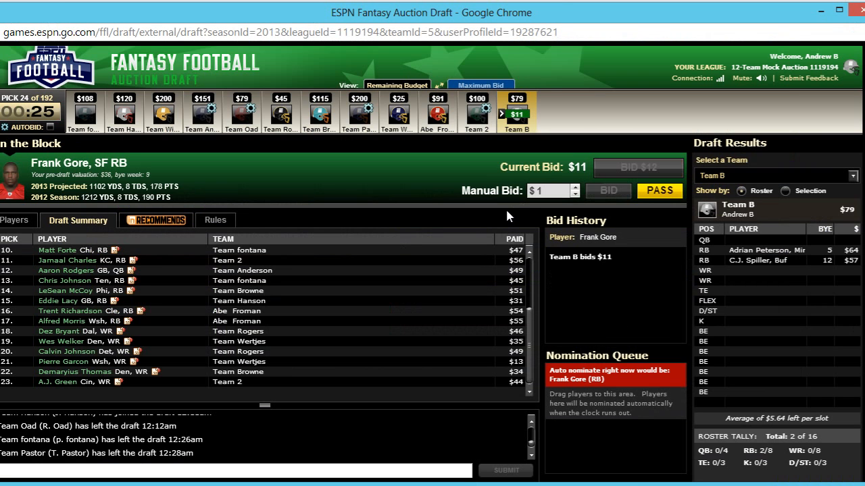
# Step: Record A.J. Green and Calvin Johnson as picks 17 and 18 in the Draft Results list of the Excel draft board
pyautogui.hotkey('alt', 'Tab')
pyautogui.hotkey('alt', 'Tab')
pyautogui.hotkey('alt', 'Tab')
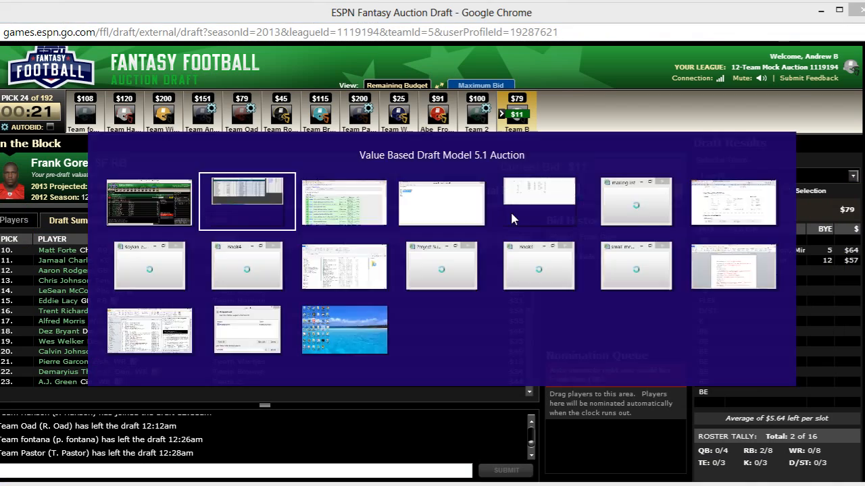
pyautogui.scroll(4, 402, 190)
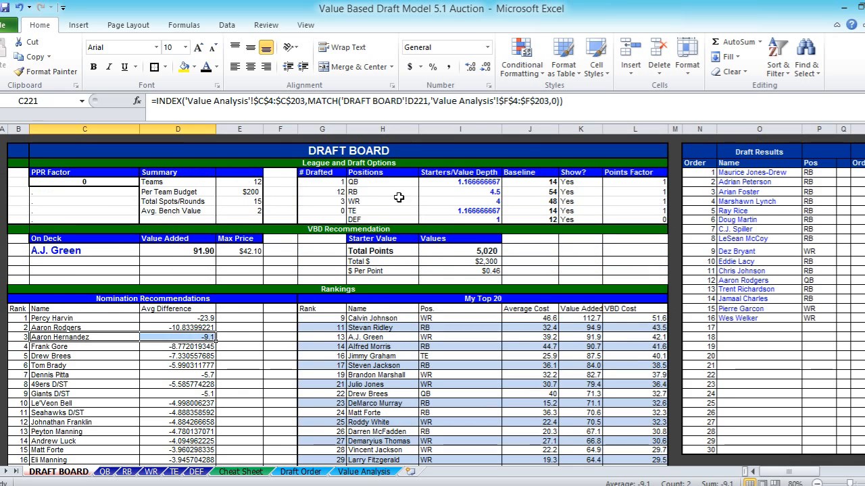
pyautogui.scroll(-2, 396, 201)
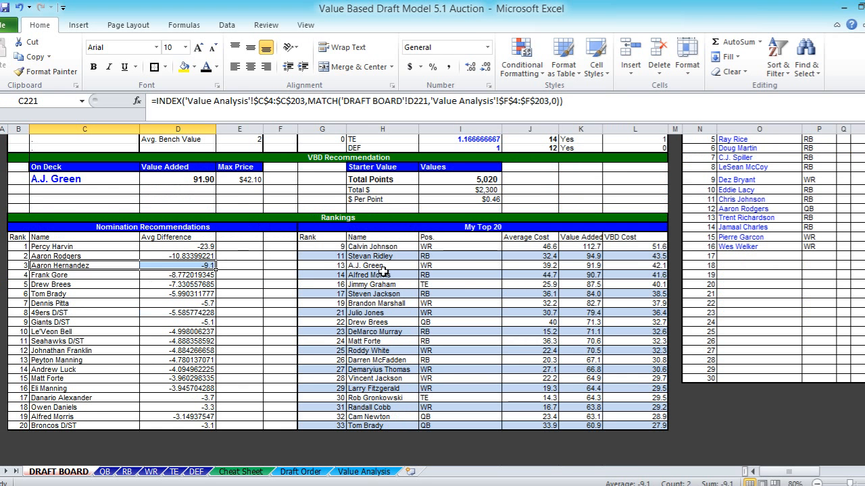
pyautogui.hotkey('alt', 'Tab')
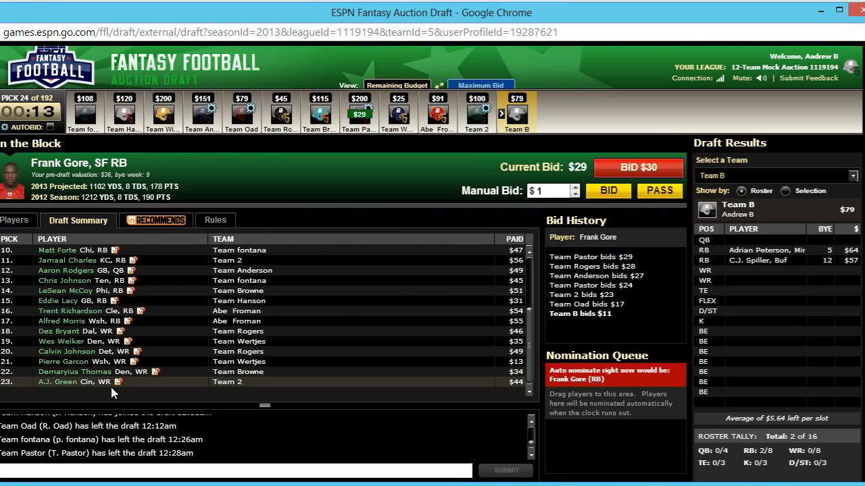
pyautogui.hotkey('alt', 'Tab')
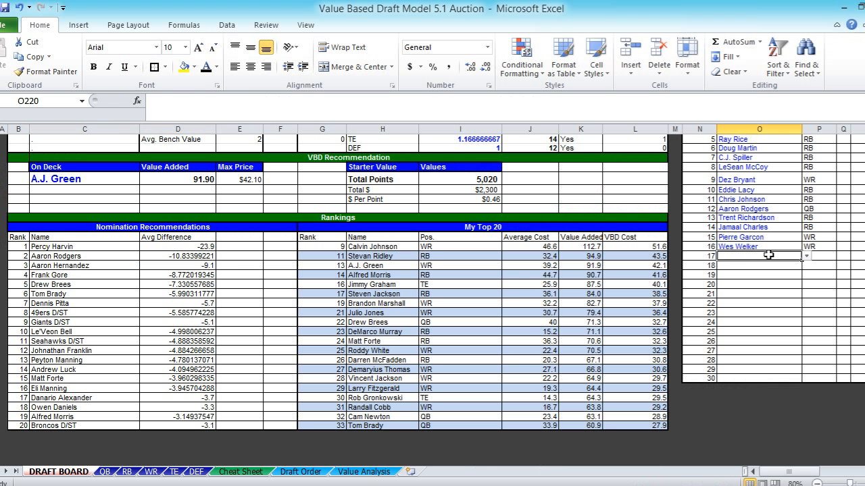
pyautogui.write('A.J. Green')
pyautogui.press('Return')
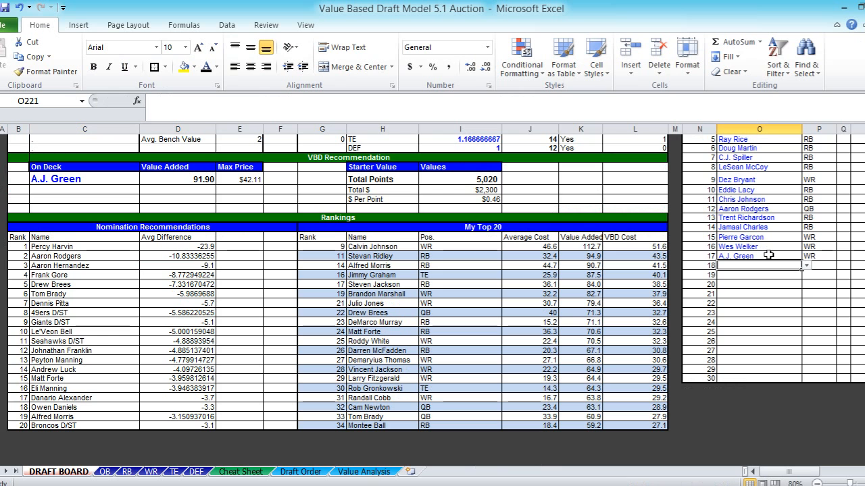
pyautogui.write('Calvin Johnson')
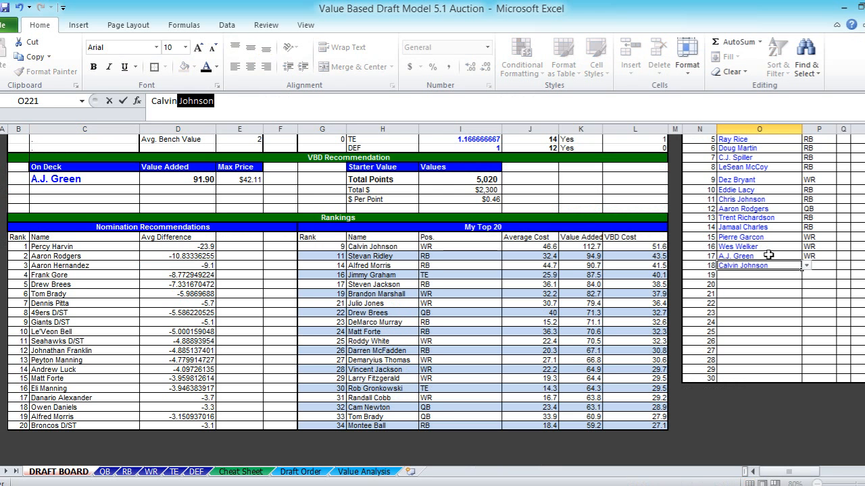
pyautogui.press('Return')
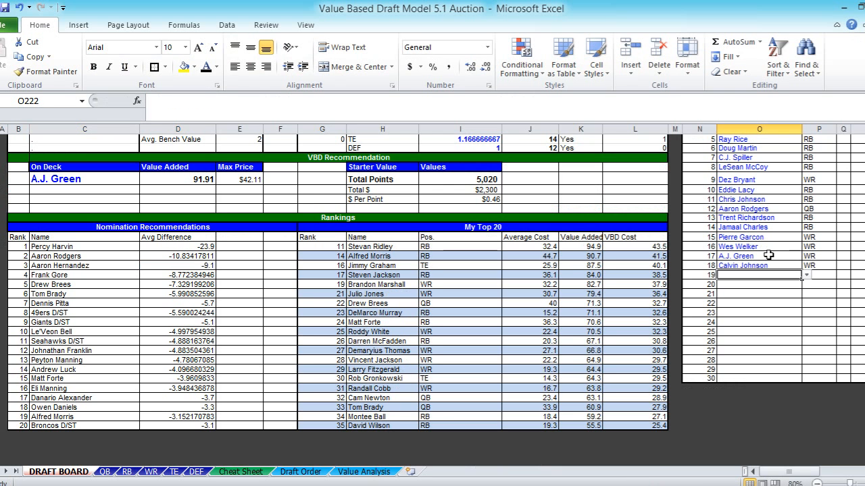
# Step: Check the live bidding in the ESPN draft and set Frank Gore as the On Deck player in Excel
pyautogui.scroll(3, 475, 232)
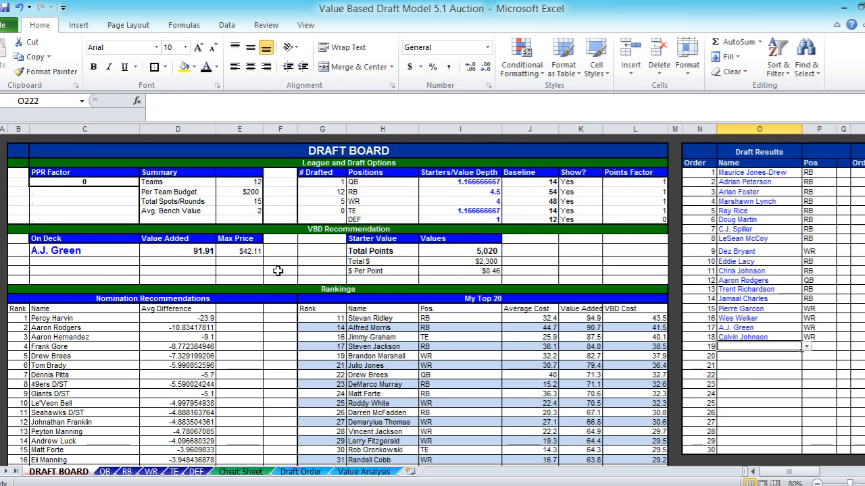
pyautogui.hotkey('alt', 'Tab')
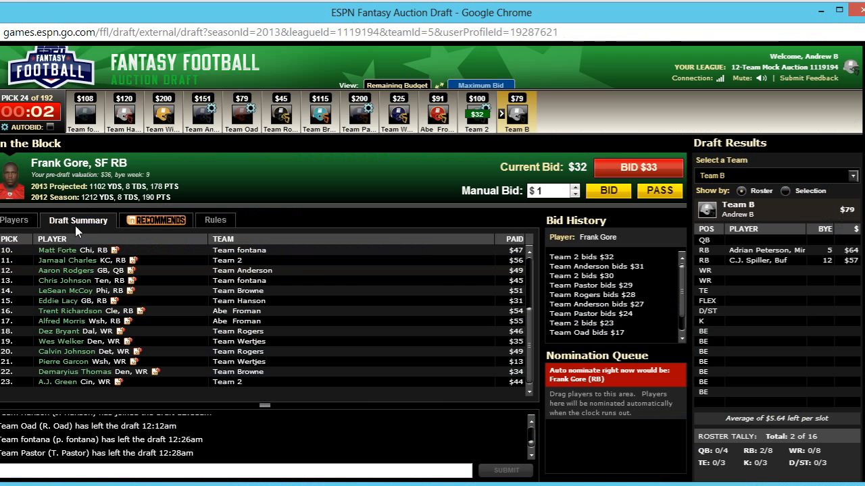
pyautogui.hotkey('alt', 'Tab')
pyautogui.click(63, 250)
pyautogui.write('fr')
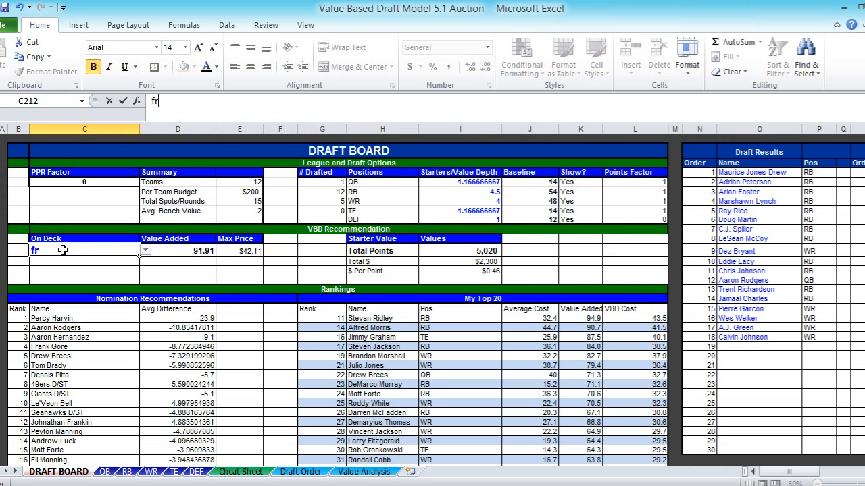
pyautogui.write('r')
pyautogui.press('Return')
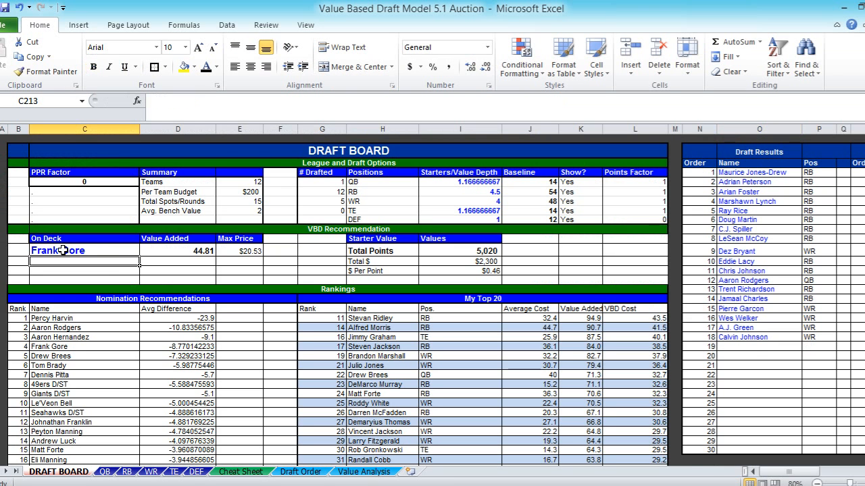
# Step: Compare the live ESPN bidding on Drew Brees with his costs and value added in Excel's My Top 20 ranking
pyautogui.hotkey('alt', 'Tab')
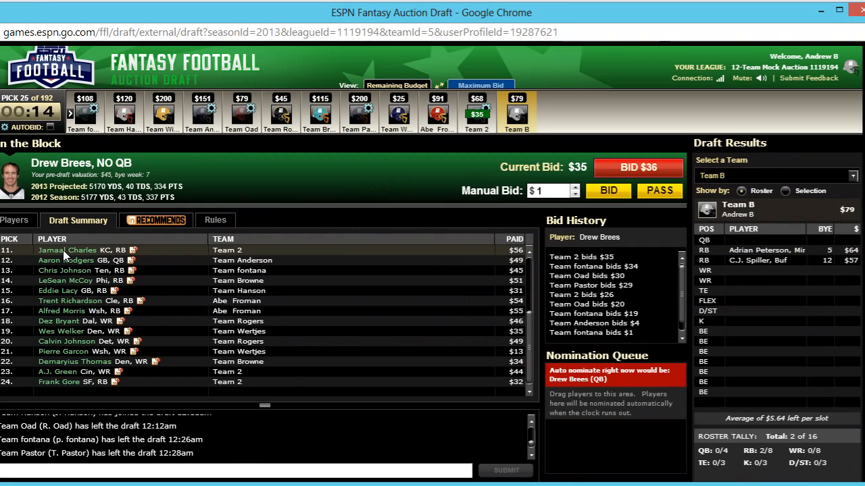
pyautogui.hotkey('alt', 'Tab')
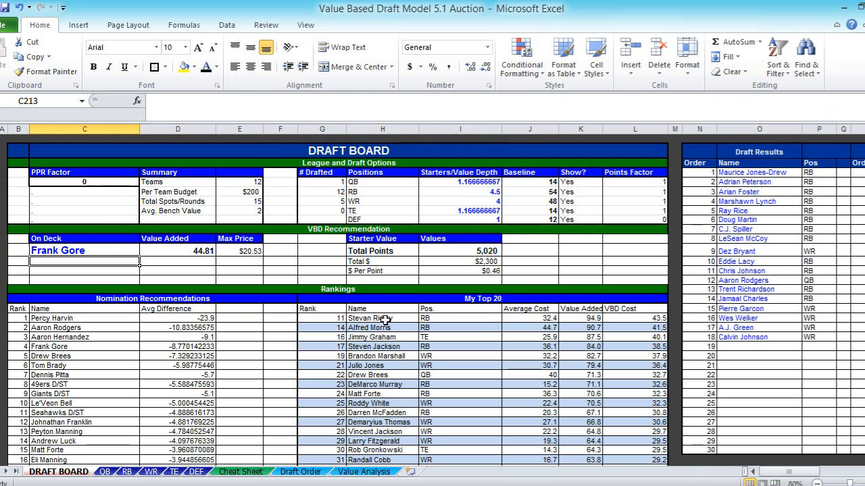
pyautogui.hotkey('alt', 'Tab')
pyautogui.hotkey('alt', 'Tab')
pyautogui.scroll(-2, 393, 281)
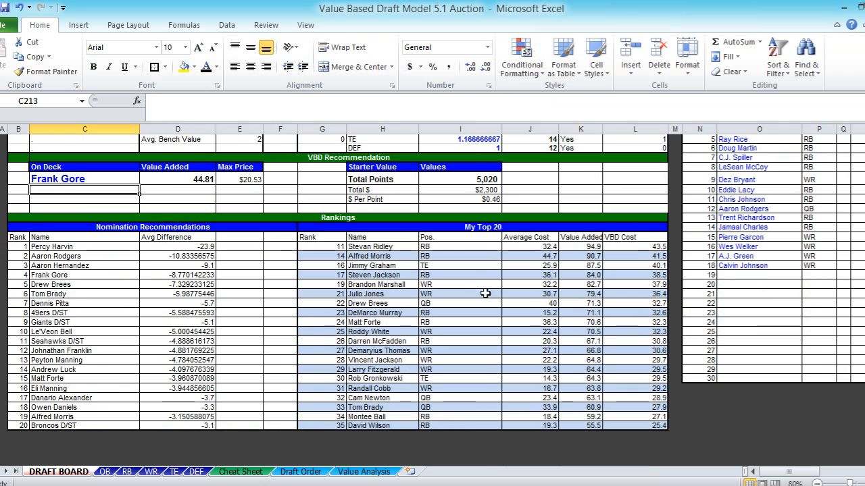
pyautogui.moveTo(382, 303)
pyautogui.mouseDown()
pyautogui.moveTo(498, 300)
pyautogui.moveTo(523, 313)
pyautogui.moveTo(626, 300)
pyautogui.mouseUp()
pyautogui.hotkey('alt', 'Tab')
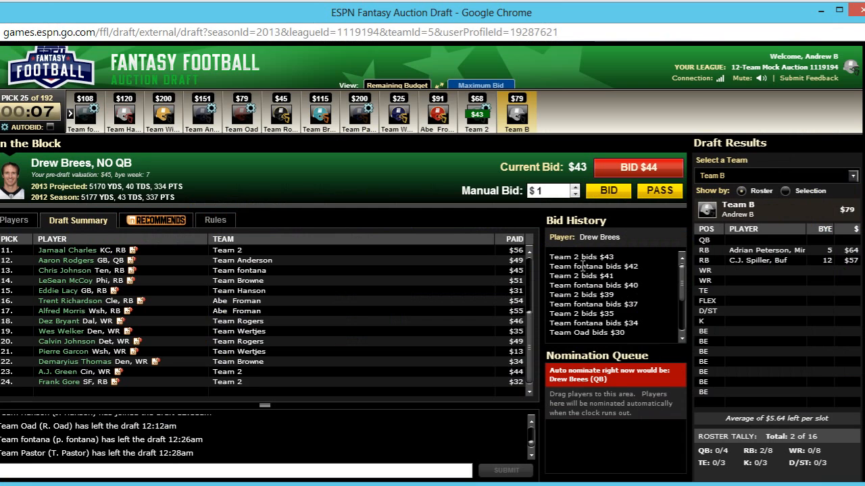
# Step: Look up the nominated player in the ESPN draft and set Reggie Bush as the On Deck player in Excel
pyautogui.hotkey('alt', 'Tab')
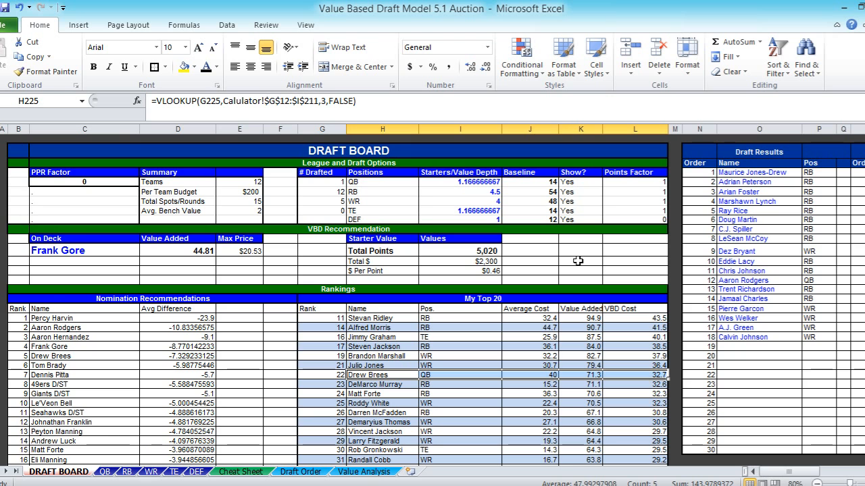
pyautogui.hotkey('alt', 'Tab')
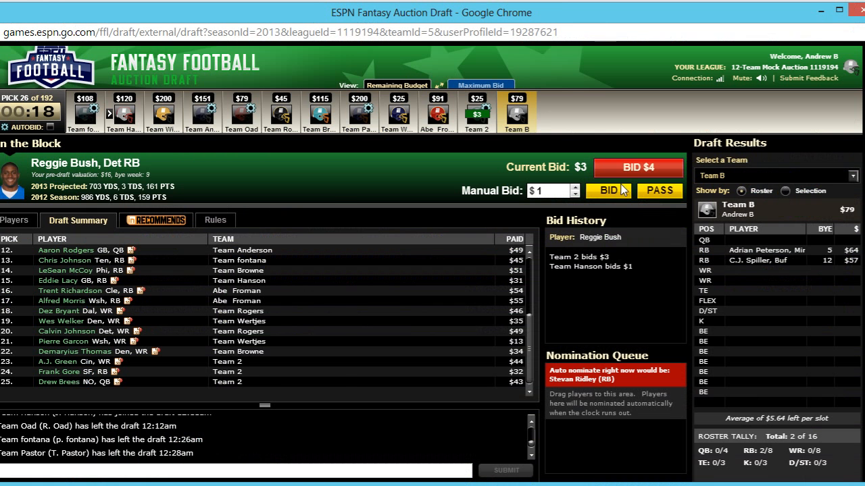
pyautogui.hotkey('alt', 'Tab')
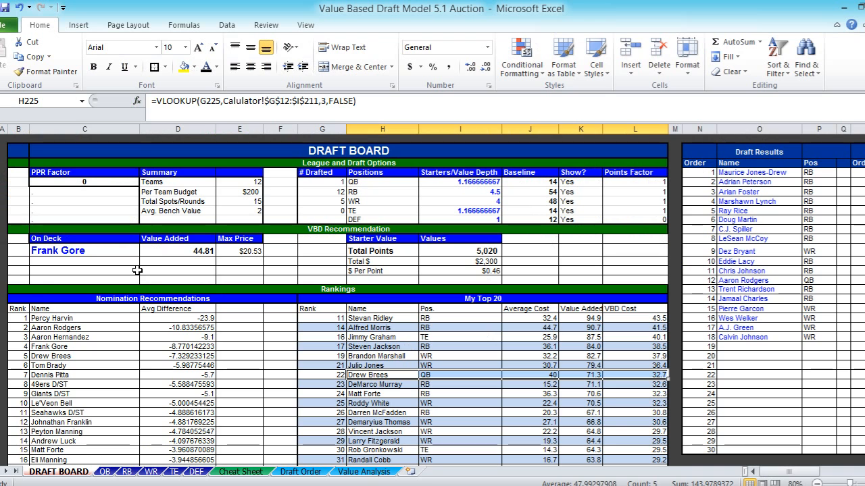
pyautogui.click(126, 251)
pyautogui.write('Reggie Bur')
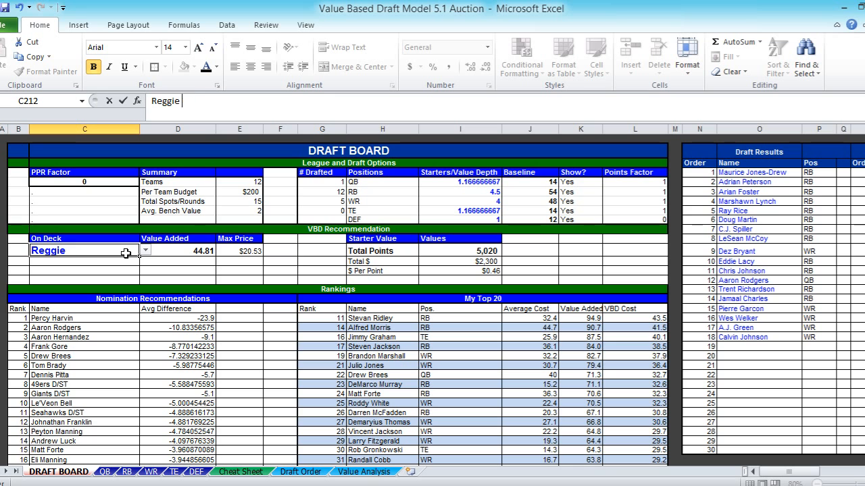
pyautogui.press('Return')
pyautogui.click(126, 251)
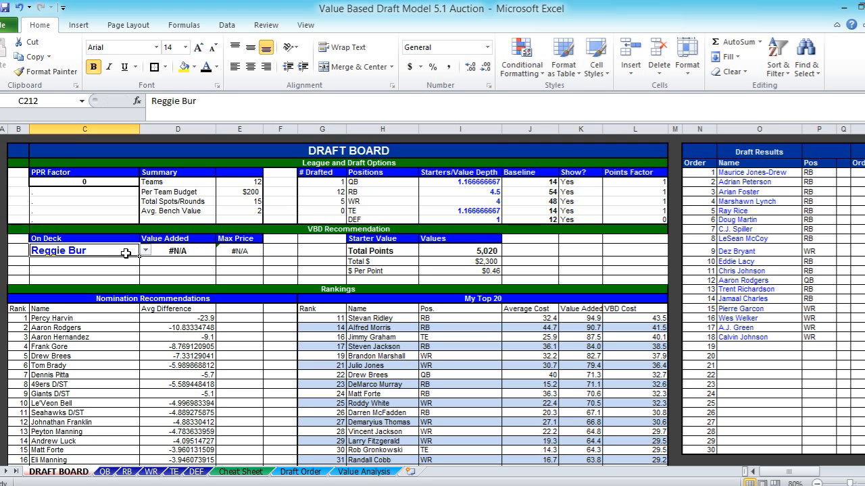
pyautogui.press('F2')
pyautogui.press('BackSpace')
pyautogui.write('s')
pyautogui.press('Return')
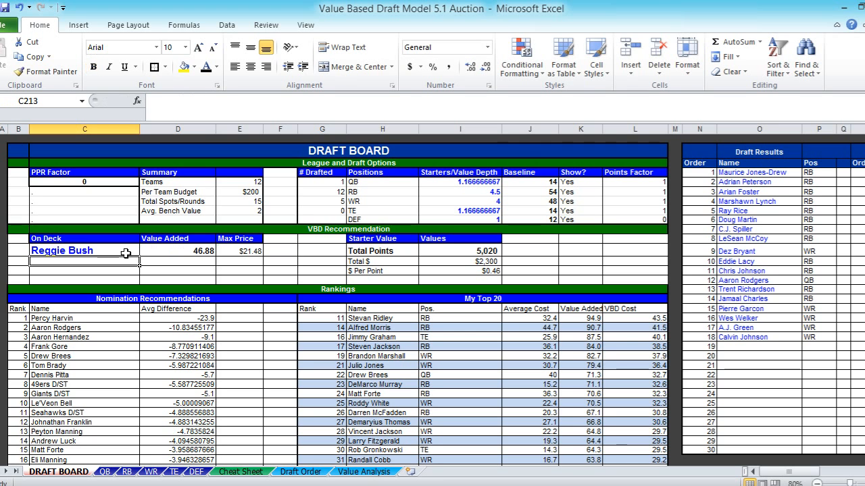
# Step: Bid $18 on Reggie Bush in the ESPN draft and check his Max Price in Excel
pyautogui.hotkey('alt', 'Tab')
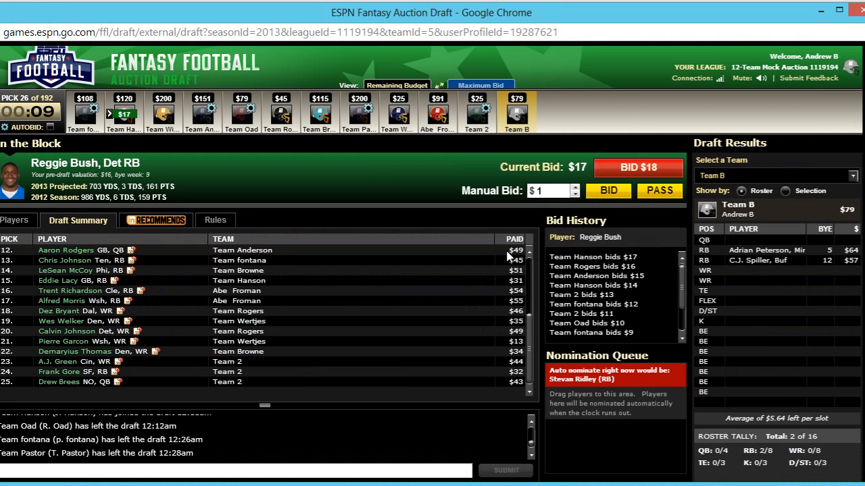
pyautogui.click(638, 167)
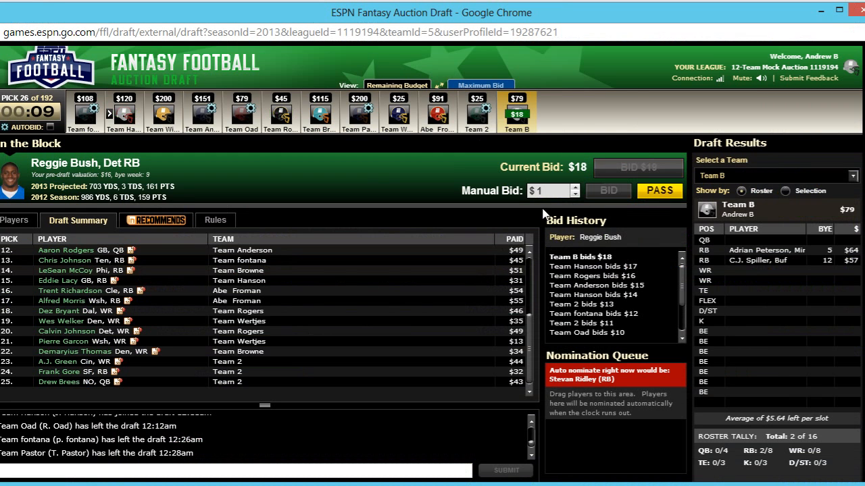
pyautogui.hotkey('alt', 'Tab')
pyautogui.click(236, 250)
pyautogui.hotkey('alt', 'Tab')
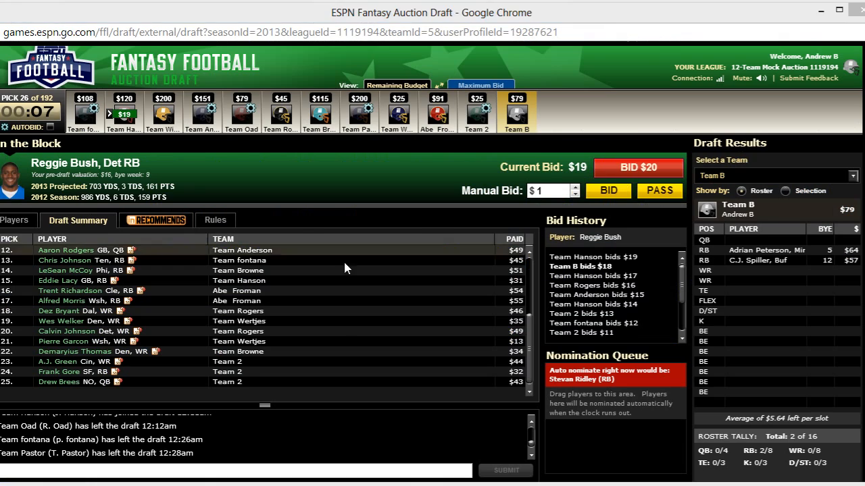
# Step: Follow the remaining ESPN bidding on Reggie Bush until he is sold, comparing it with his Max Price in Excel
pyautogui.hotkey('alt', 'Tab')
pyautogui.hotkey('alt', 'Tab')
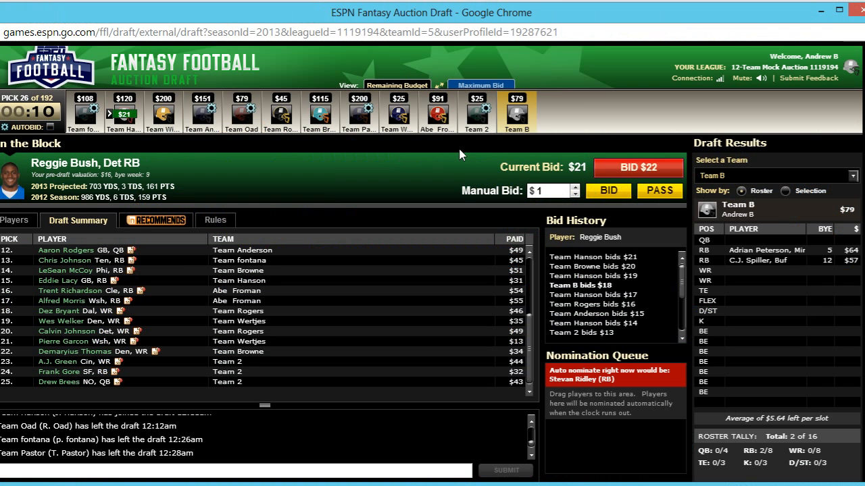
pyautogui.hotkey('alt', 'Tab')
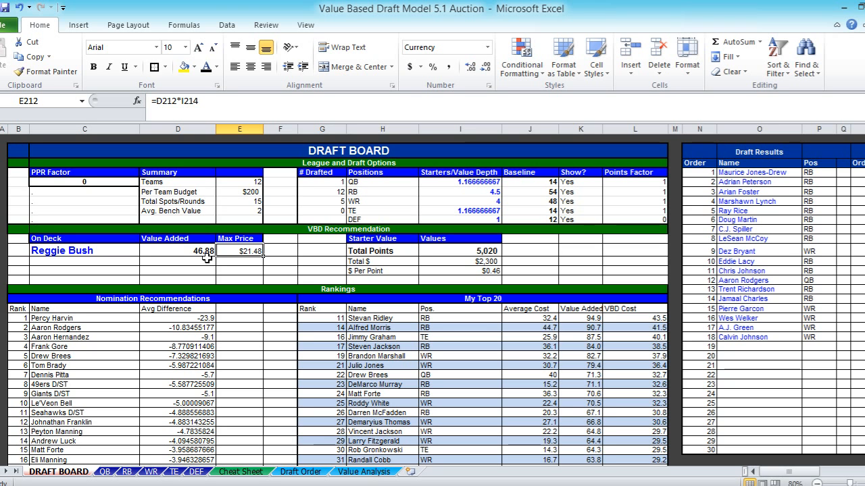
pyautogui.hotkey('alt', 'Tab')
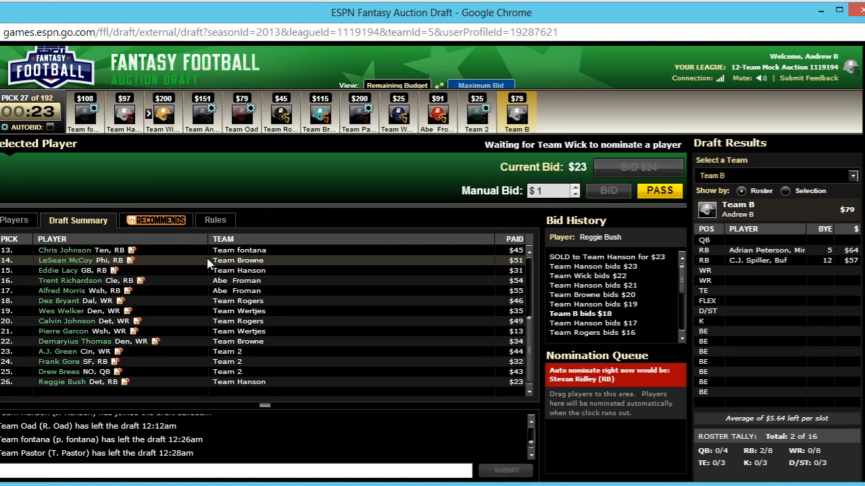
# Step: Look up the nominated player in the ESPN draft, set Darren McFadden as the On Deck player in Excel and check his bidding
pyautogui.hotkey('alt', 'Tab')
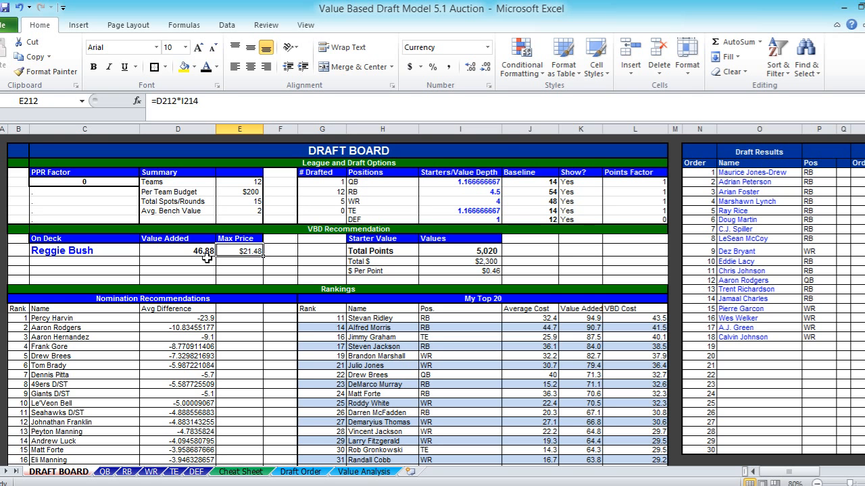
pyautogui.hotkey('alt', 'Tab')
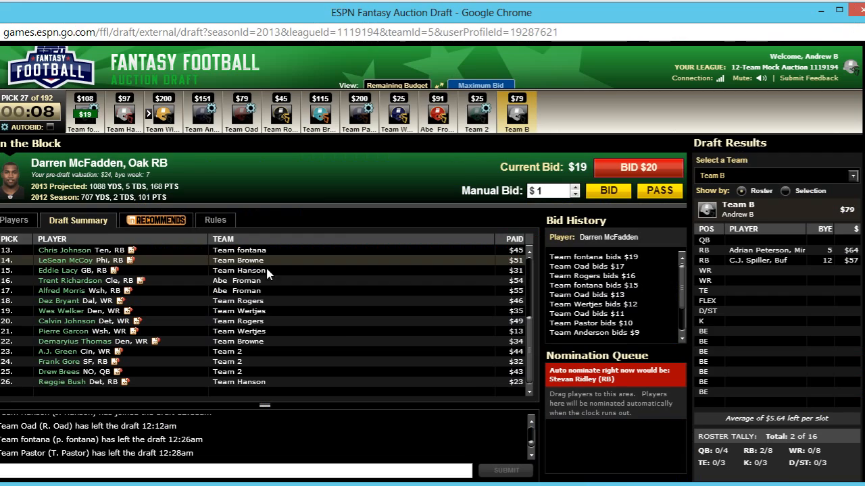
pyautogui.hotkey('alt', 'Tab')
pyautogui.press('Left')
pyautogui.press('Left')
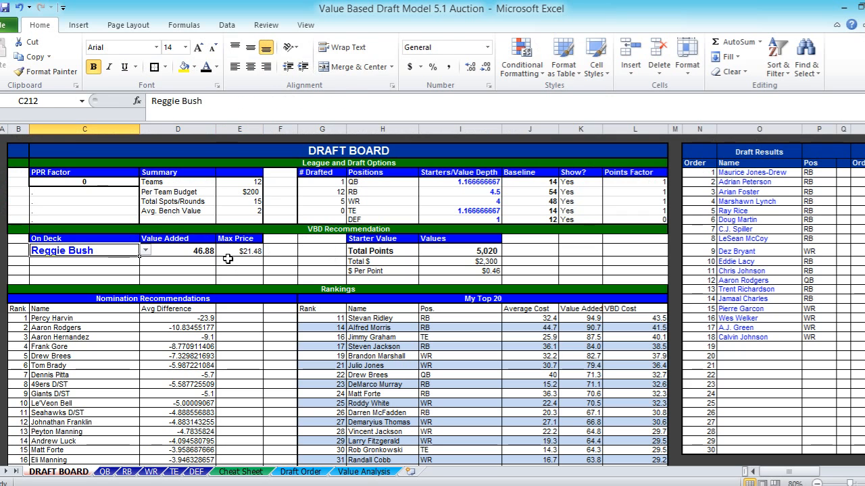
pyautogui.write('Darren Mc')
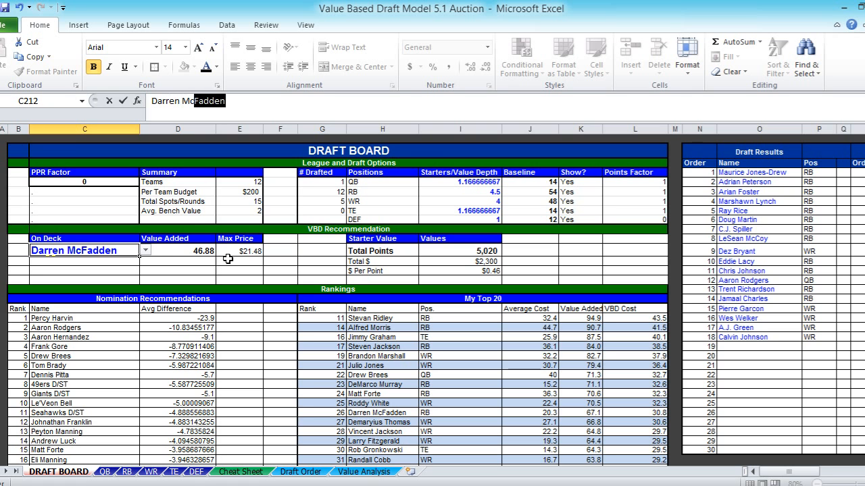
pyautogui.press('Return')
pyautogui.hotkey('alt', 'Tab')
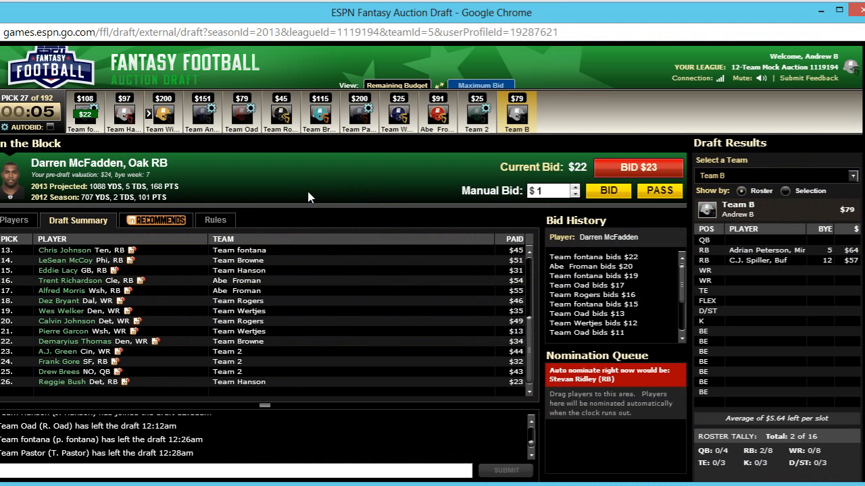
# Step: Bid $23 on Darren McFadden in the ESPN draft and check his Max Price in Excel
pyautogui.click(593, 168)
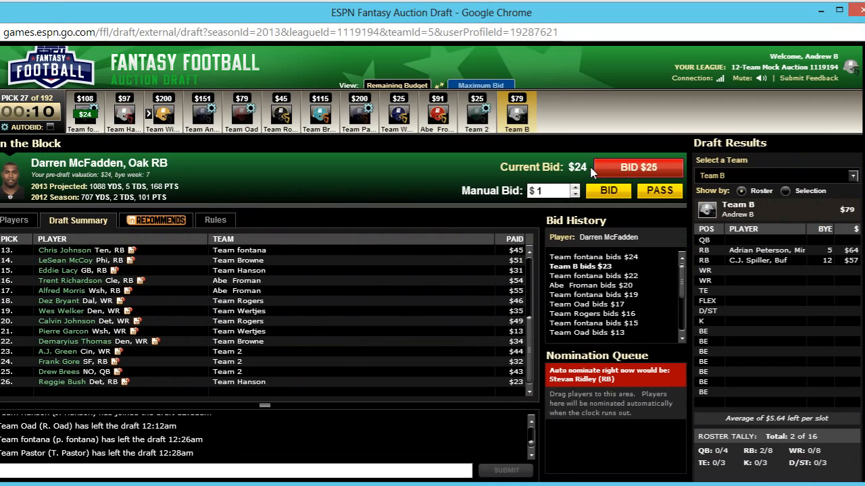
pyautogui.hotkey('alt', 'Tab')
pyautogui.hotkey('alt', 'Tab')
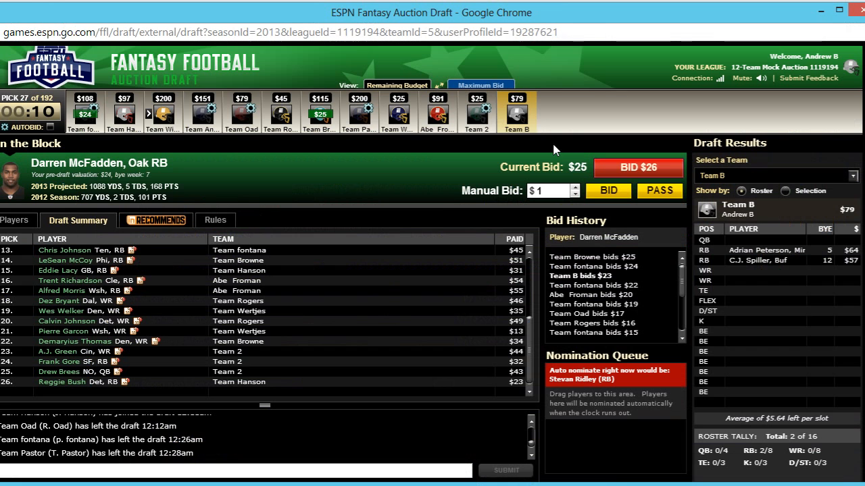
# Step: Bid $26 on Darren McFadden in the ESPN draft and follow the auction until he is sold, rechecking his value in Excel
pyautogui.click(614, 174)
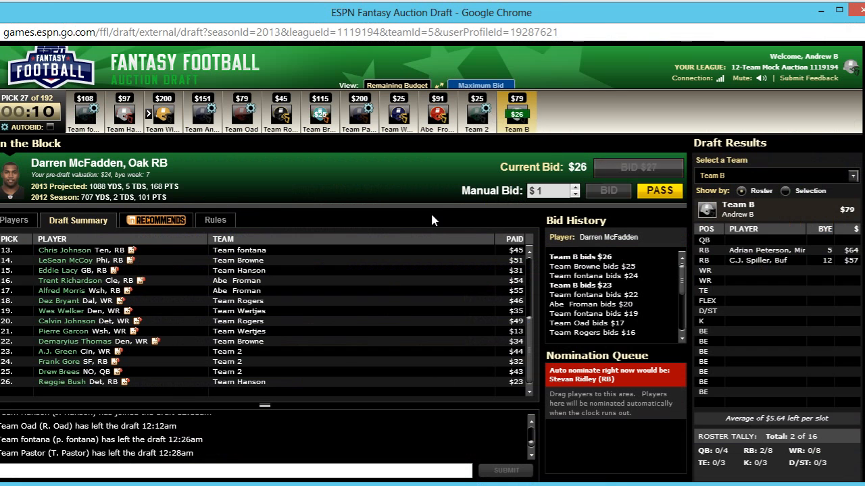
pyautogui.hotkey('alt', 'Tab')
pyautogui.hotkey('alt', 'Tab')
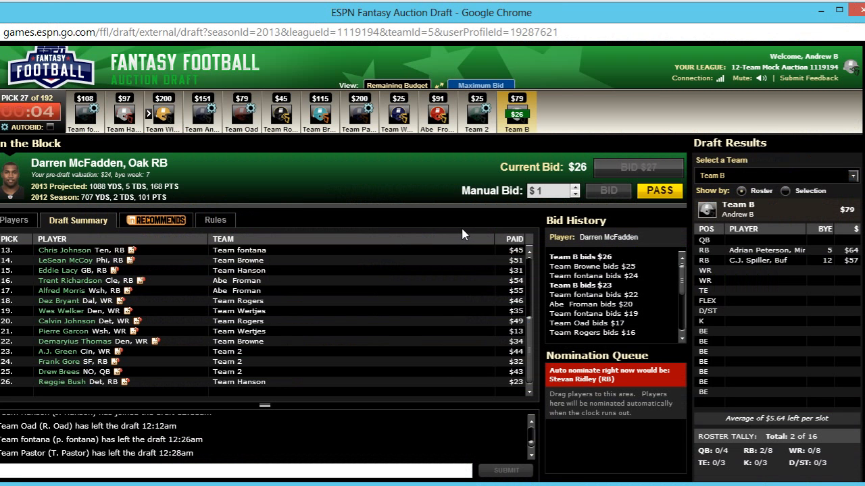
pyautogui.hotkey('alt', 'Tab')
pyautogui.hotkey('alt', 'Tab')
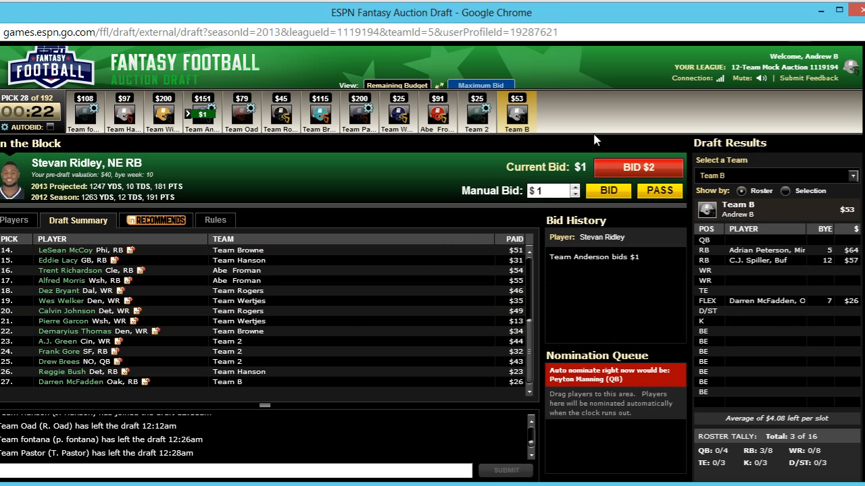
# Step: Try an RB Points Factor of .5 on the Excel draft board and undo the change
pyautogui.hotkey('alt', 'Tab')
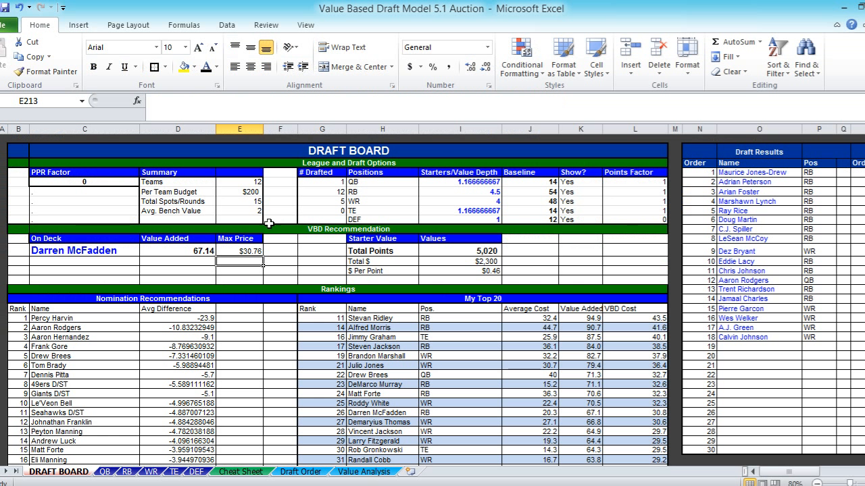
pyautogui.click(636, 180)
pyautogui.moveTo(636, 180); pyautogui.dragTo(629, 208)
pyautogui.click(646, 181)
pyautogui.press('Down')
pyautogui.press('Down')
pyautogui.press('Down')
pyautogui.press('Up')
pyautogui.press('Up')
pyautogui.write('.')
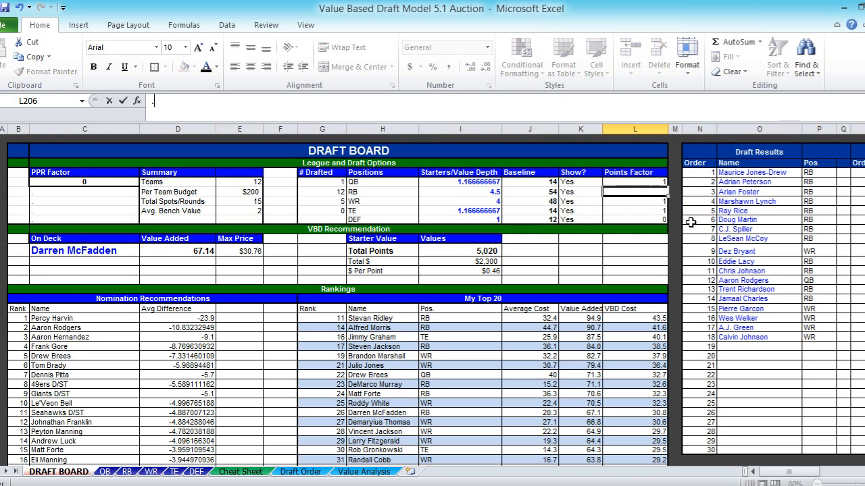
pyautogui.write('5')
pyautogui.press('Return')
pyautogui.hotkey('ctrl', 'z')
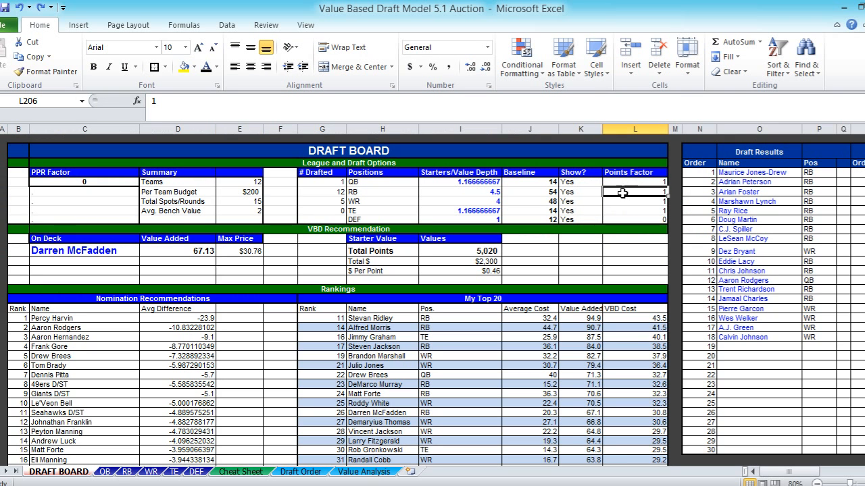
pyautogui.click(574, 183)
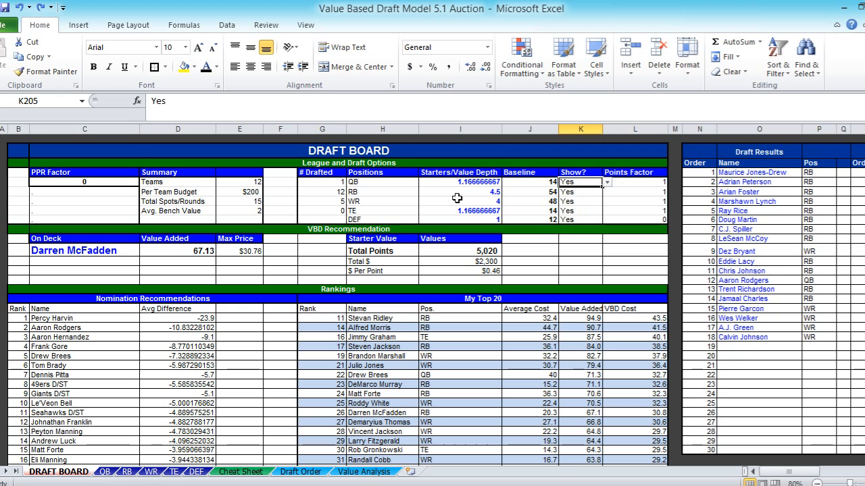
# Step: Follow the bidding on Stevan Ridley in the ESPN draft, comparing it with his values on the Excel draft board
pyautogui.hotkey('alt', 'Tab')
pyautogui.hotkey('alt', 'Tab')
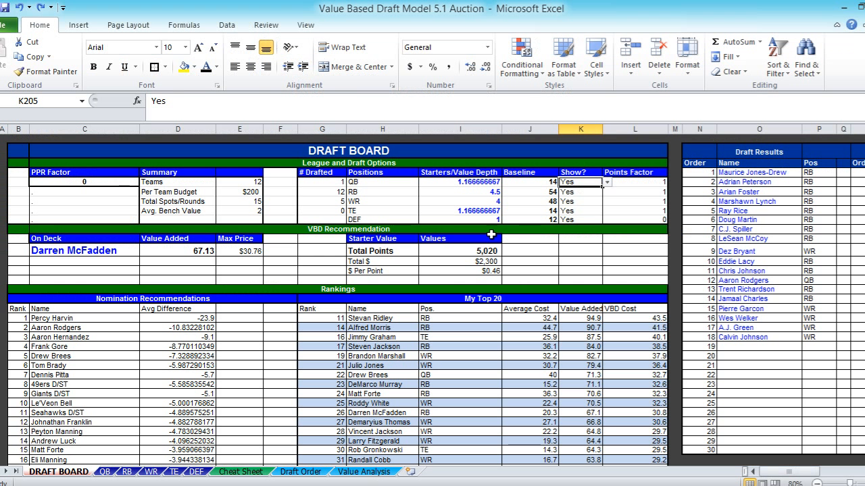
pyautogui.hotkey('alt', 'Tab')
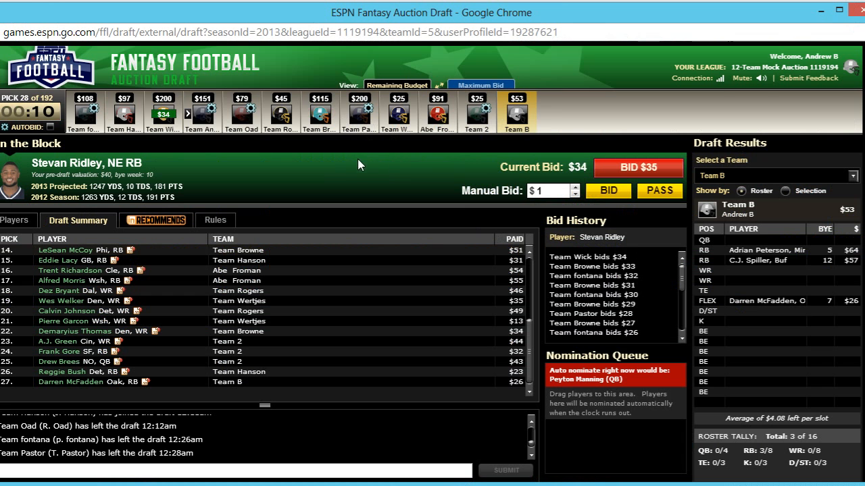
pyautogui.hotkey('alt', 'Tab')
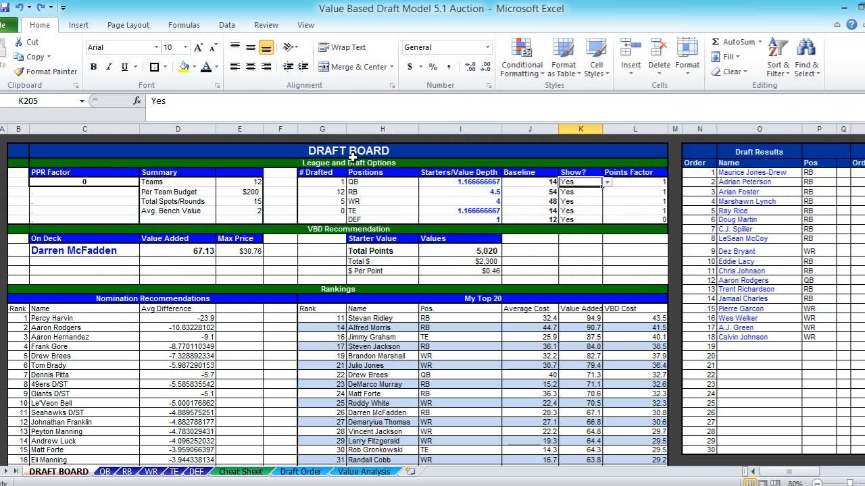
# Step: Record Darren McFadden as pick 19 in the Draft Results list in Excel
pyautogui.click(759, 346)
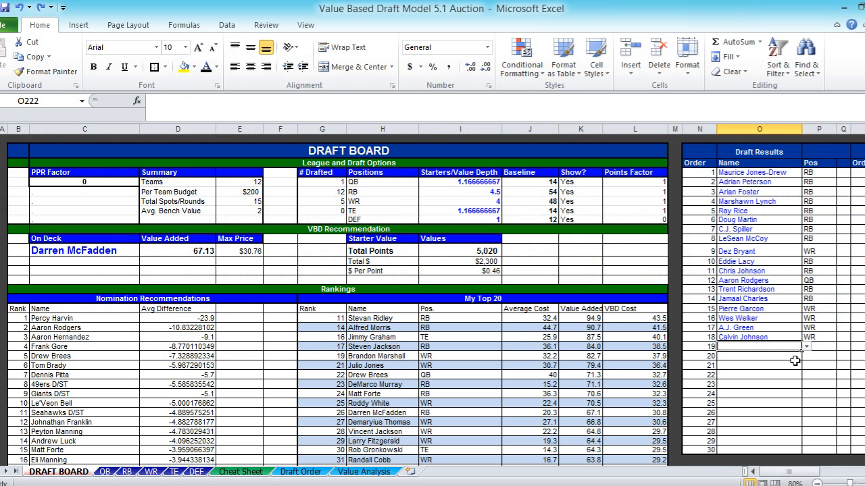
pyautogui.write('DAr')
pyautogui.write('Mc')
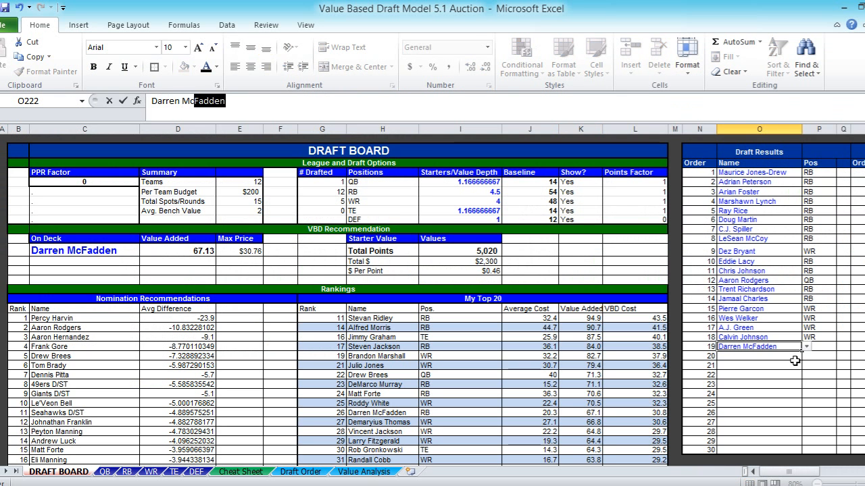
pyautogui.press('Return')
pyautogui.press('Right')
# Step: Check Stevan Ridley's sale and the bidding on Peyton Manning in the ESPN draft, and examine the $ Per Point value in Excel
pyautogui.hotkey('alt', 'Tab')
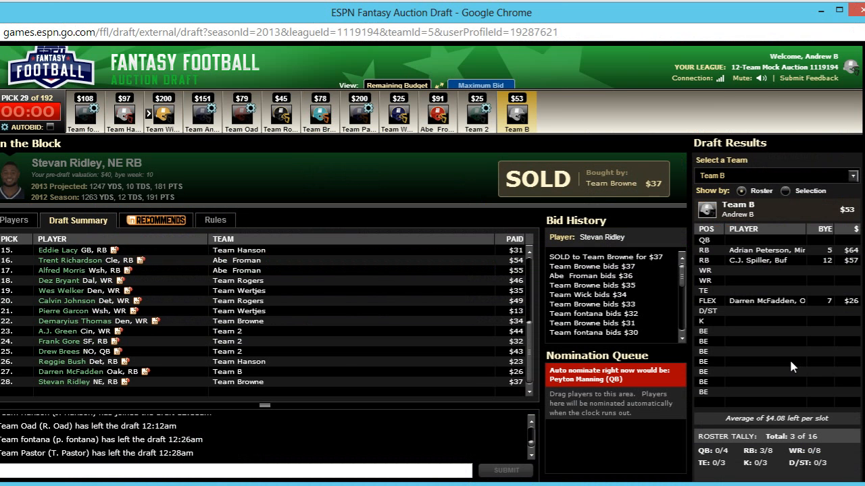
pyautogui.hotkey('alt', 'Tab')
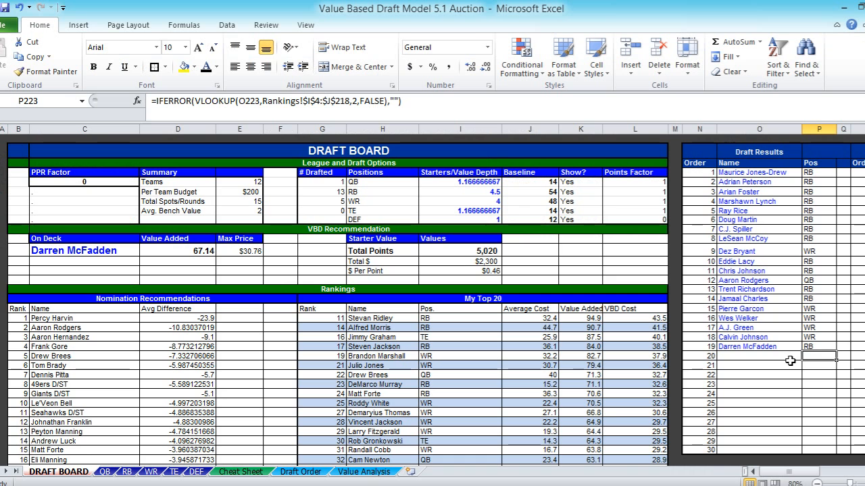
pyautogui.click(790, 359)
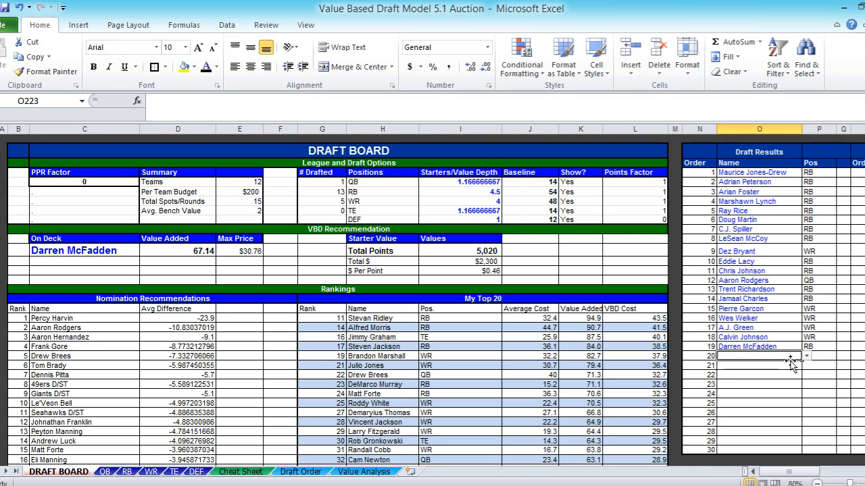
pyautogui.hotkey('alt', 'Tab')
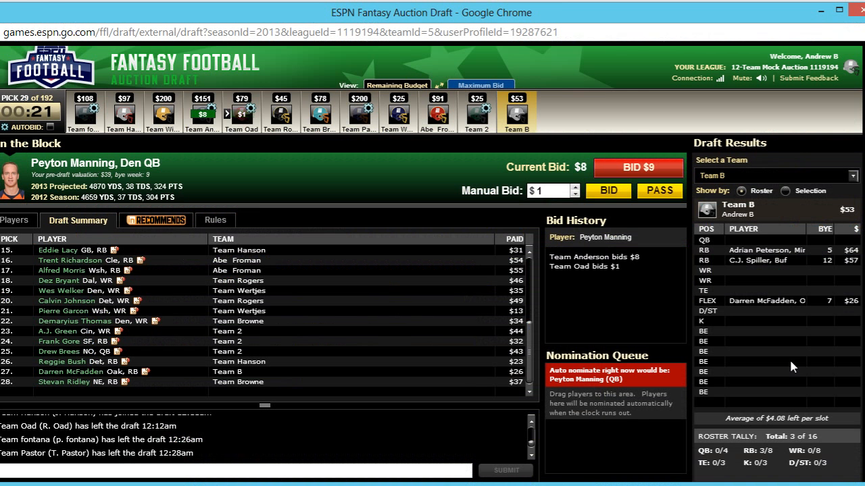
pyautogui.hotkey('alt', 'Tab')
pyautogui.hotkey('alt', 'Tab')
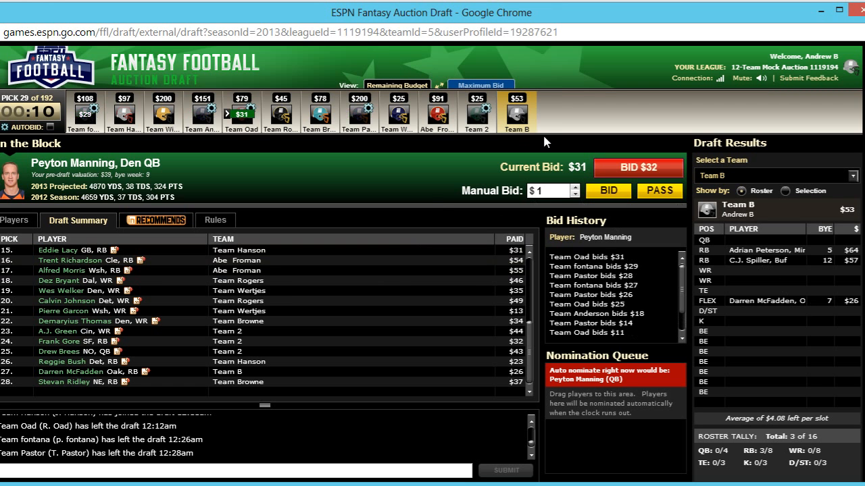
pyautogui.moveTo(398, 126)
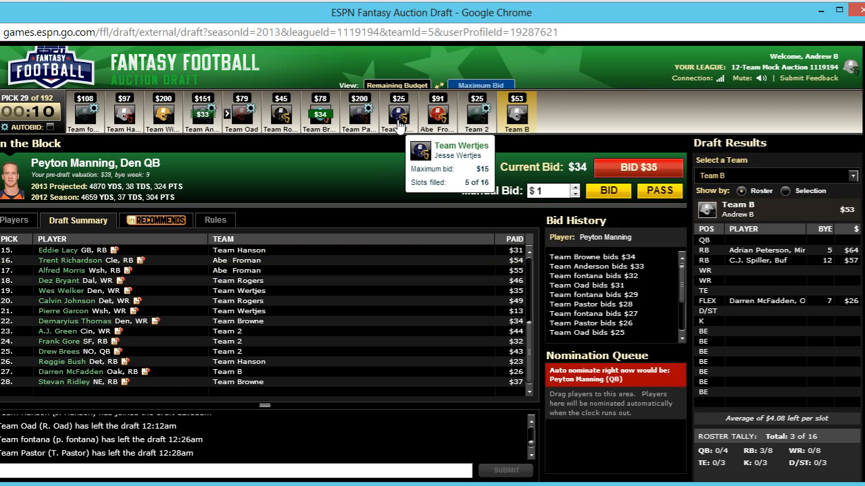
pyautogui.hotkey('alt', 'Tab')
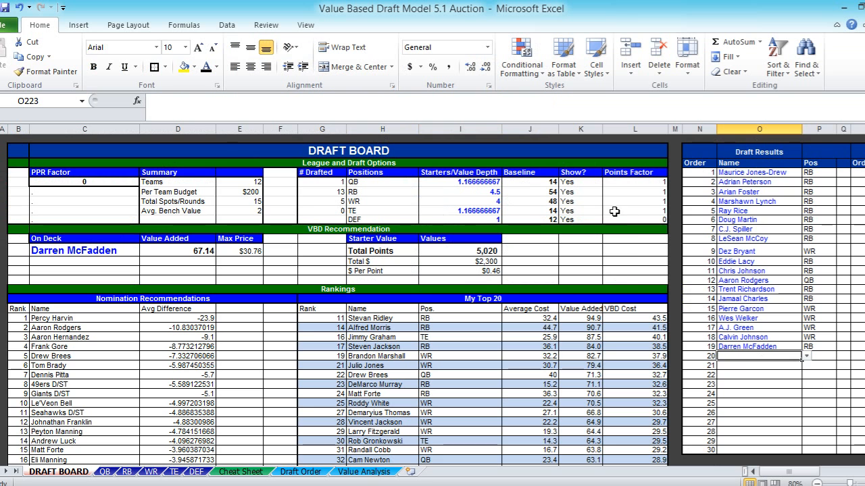
pyautogui.hotkey('alt', 'Tab')
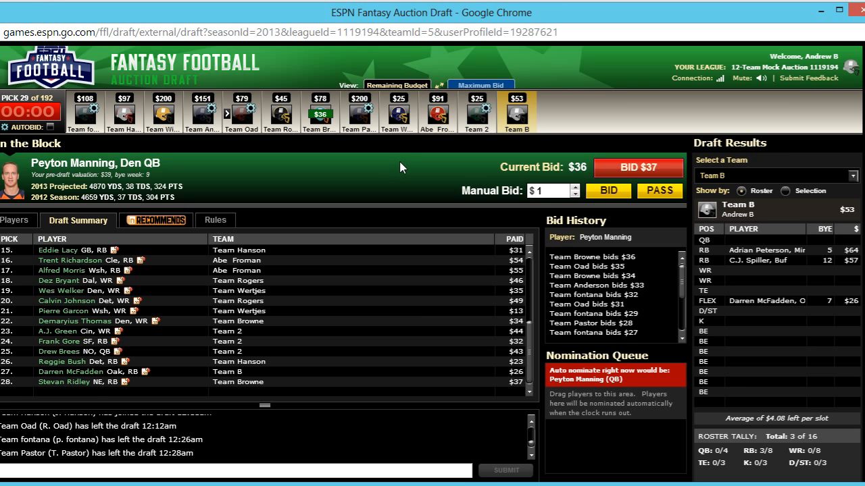
pyautogui.hotkey('alt', 'Tab')
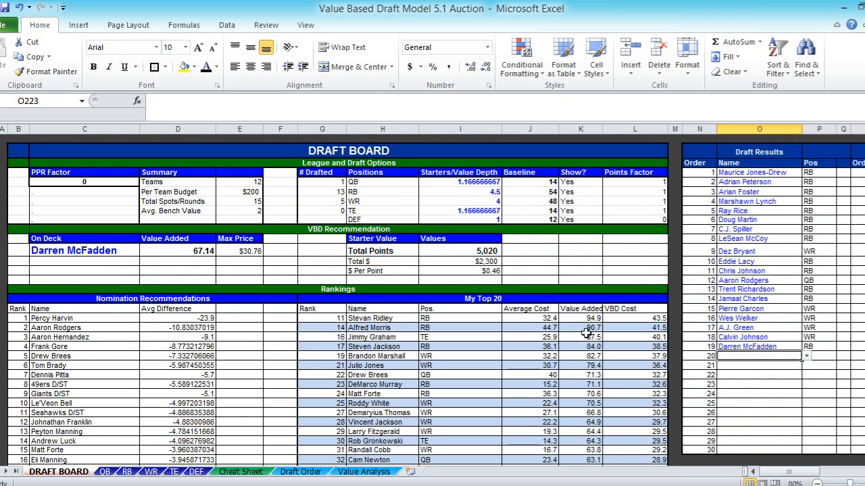
pyautogui.moveTo(479, 271); pyautogui.dragTo(385, 271)
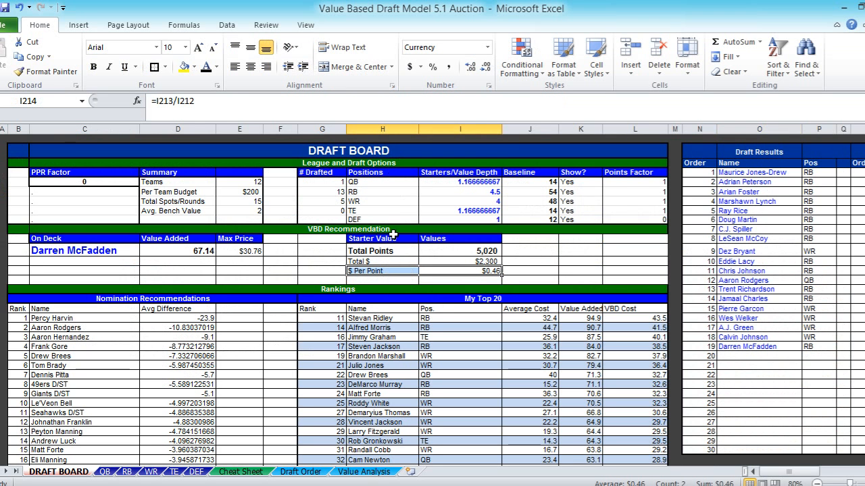
# Step: Record Peyton Manning as pick 20 in the Excel Draft Results list and return to the ESPN draft
pyautogui.hotkey('alt', 'Tab')
pyautogui.hotkey('alt', 'Tab')
pyautogui.click(766, 355)
pyautogui.hotkey('alt', 'Tab')
pyautogui.hotkey('alt', 'Tab')
pyautogui.write('P')
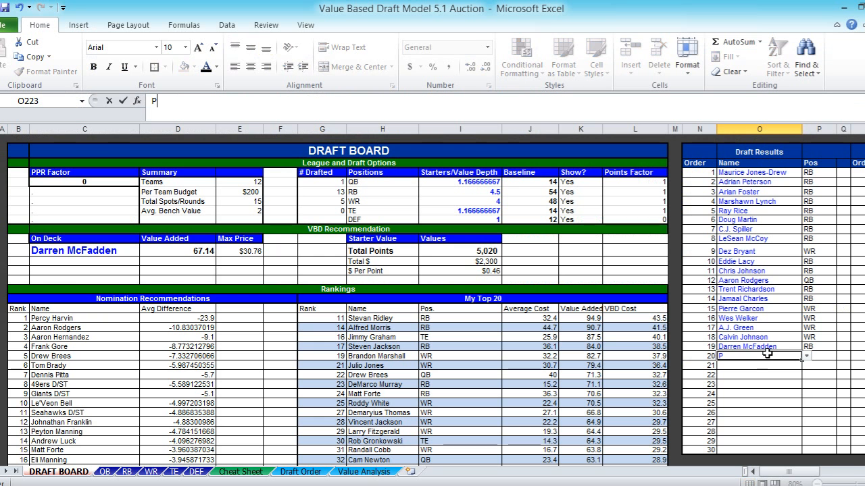
pyautogui.write('eyton Manning')
pyautogui.press('Return')
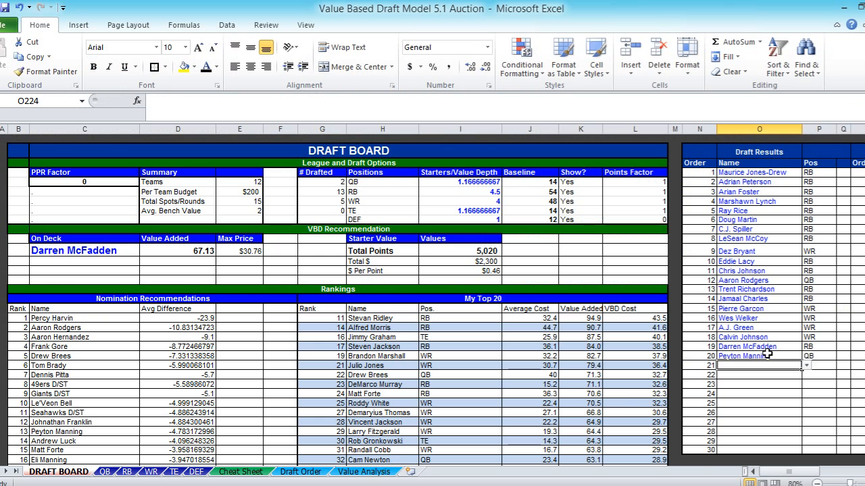
pyautogui.hotkey('alt', 'Tab')
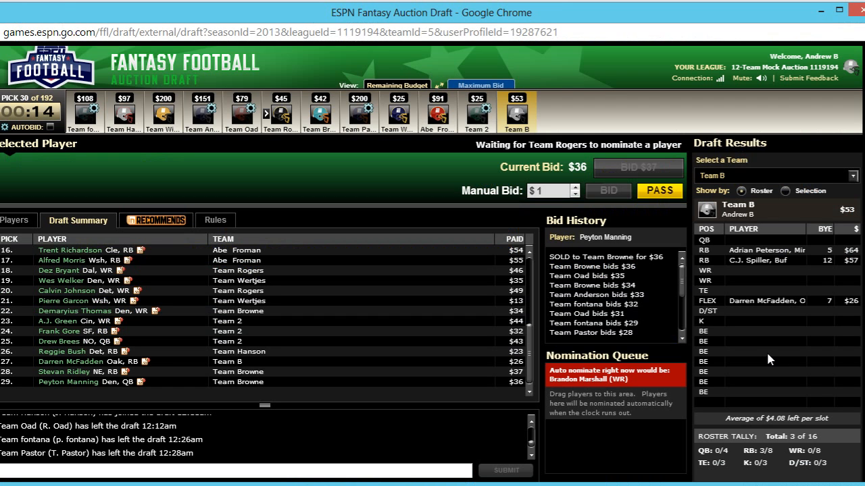